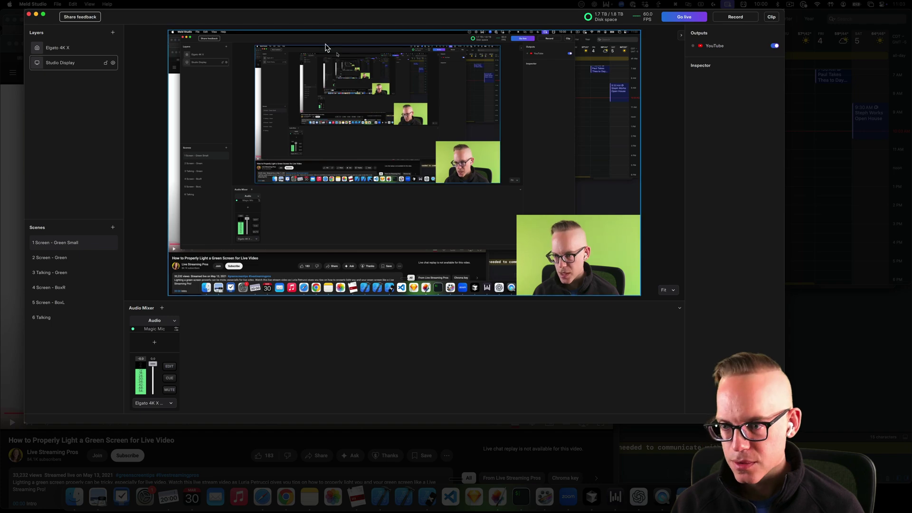
Shrink the window slightly and enable the second Chroma Key instead of the third on the camera layer in the 1 Screen - Green Small scene
{"action": "left_click", "coordinate": [655, 92]}
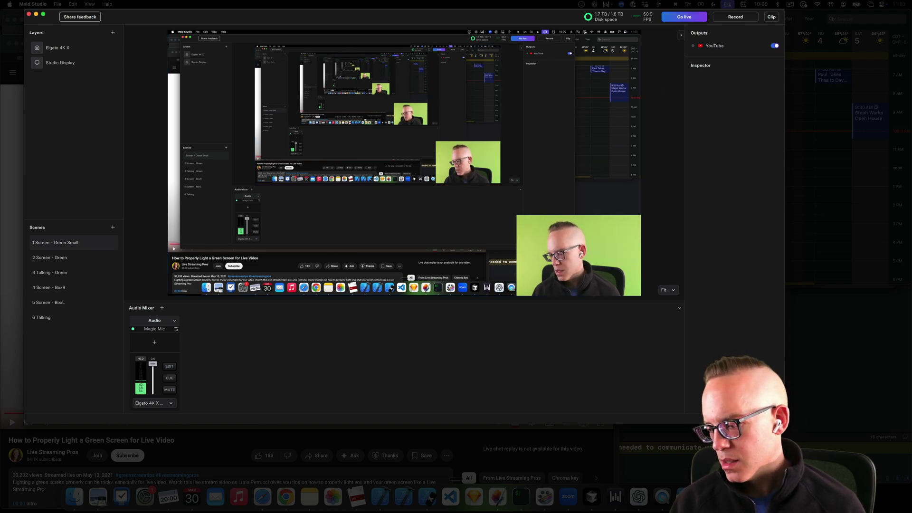
{"action": "mouse_move", "coordinate": [784, 422]}
{"action": "left_mouse_down"}
{"action": "mouse_move", "coordinate": [748, 397]}
{"action": "mouse_move", "coordinate": [775, 416]}
{"action": "left_mouse_up"}
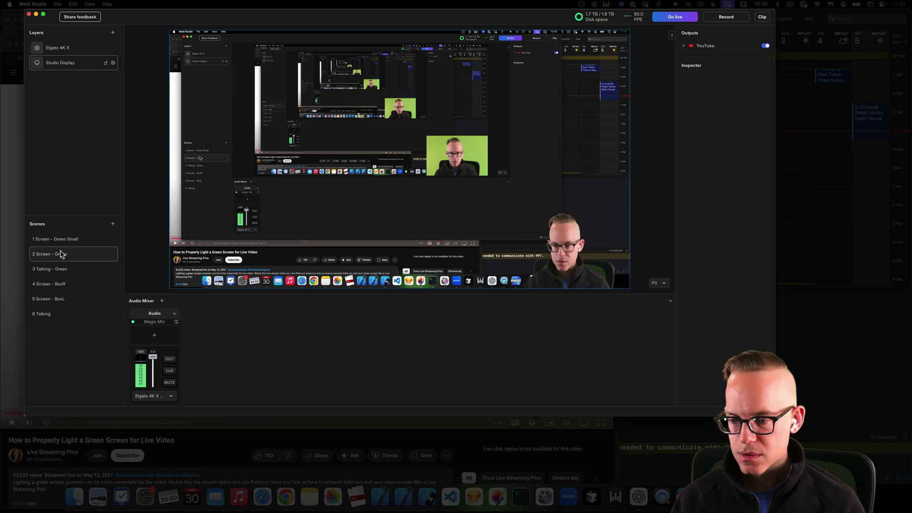
{"action": "left_click", "coordinate": [66, 240]}
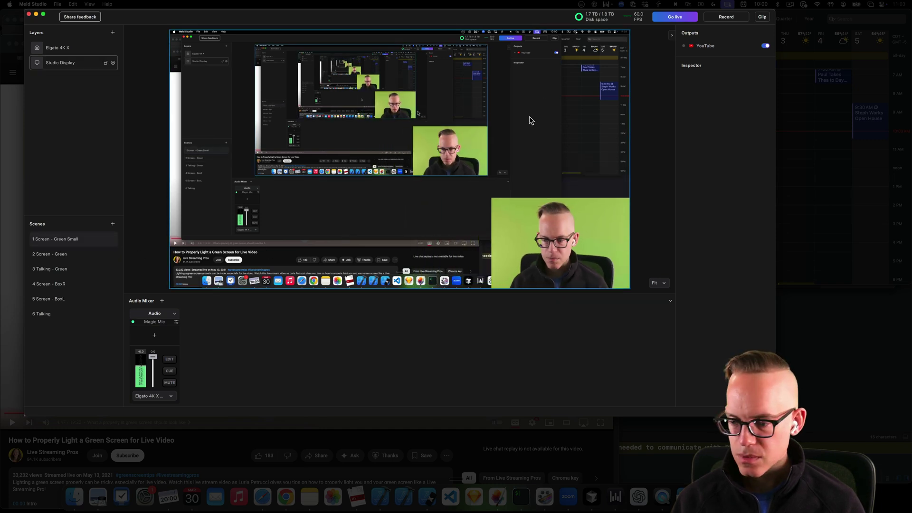
{"action": "left_click", "coordinate": [550, 251]}
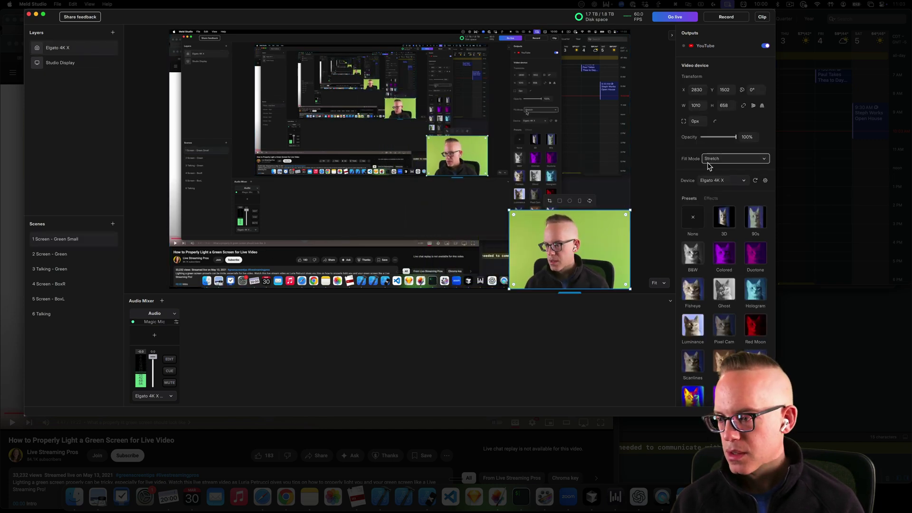
{"action": "left_click", "coordinate": [711, 199]}
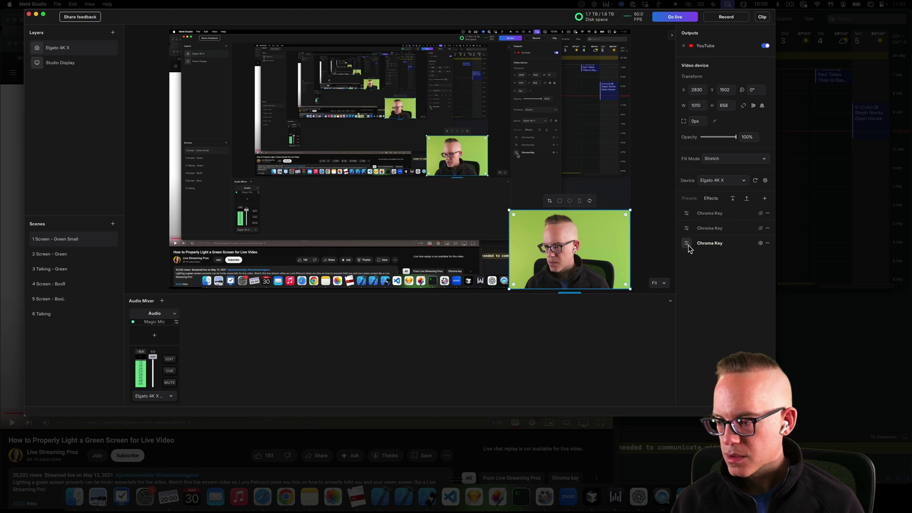
{"action": "left_click", "coordinate": [761, 229]}
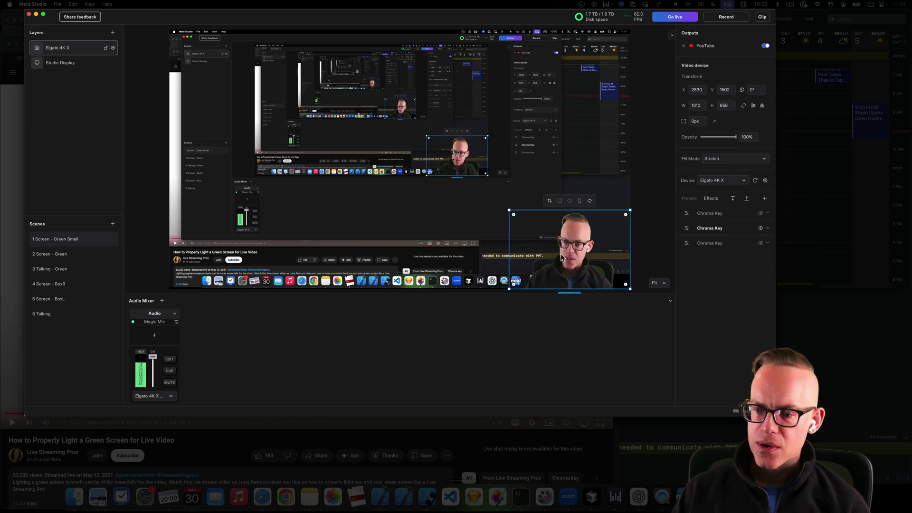
{"action": "left_click", "coordinate": [662, 134]}
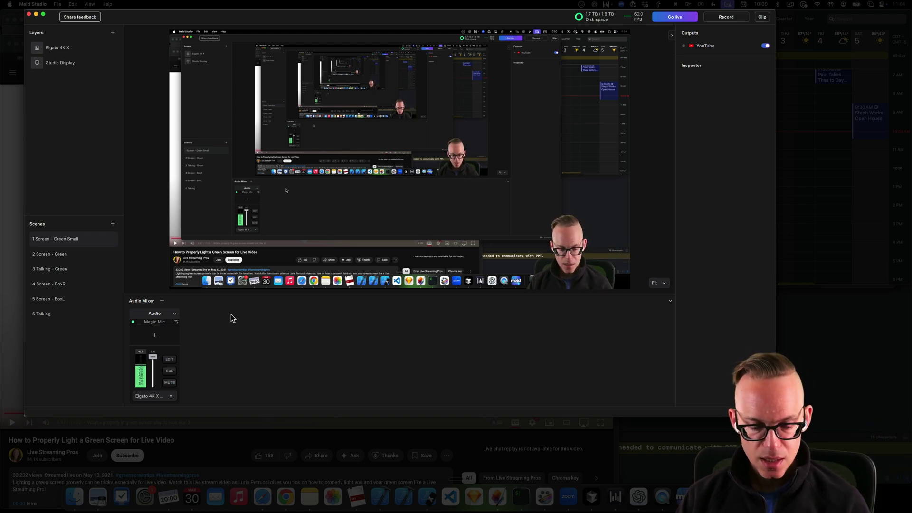
Search the system for "stream" and open the Stream Deck app to view its Meld Studio scene buttons
{"action": "left_click", "coordinate": [269, 244]}
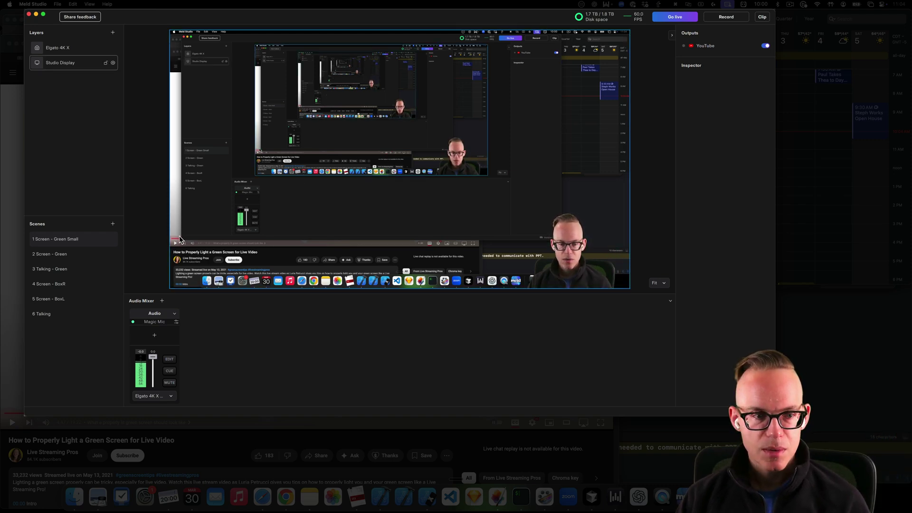
{"action": "key", "text": "super+space"}
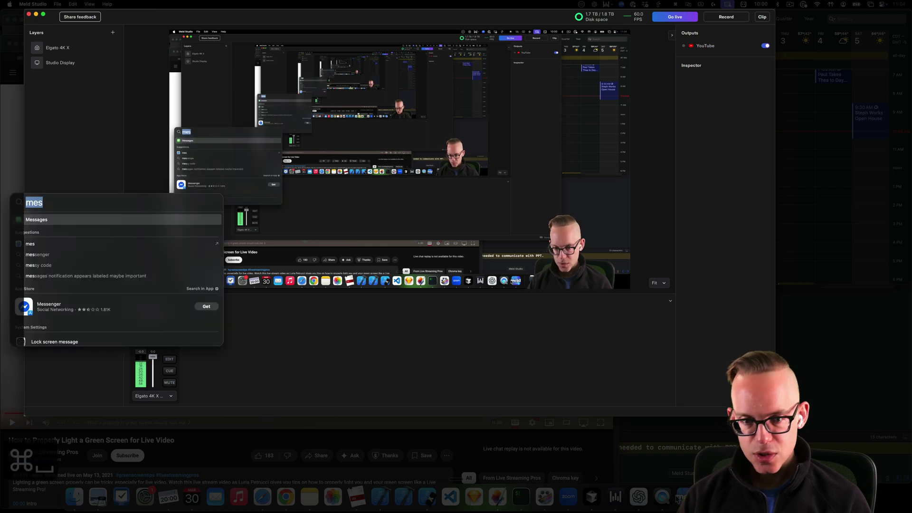
{"action": "type", "text": "stream"}
{"action": "key", "text": "Return"}
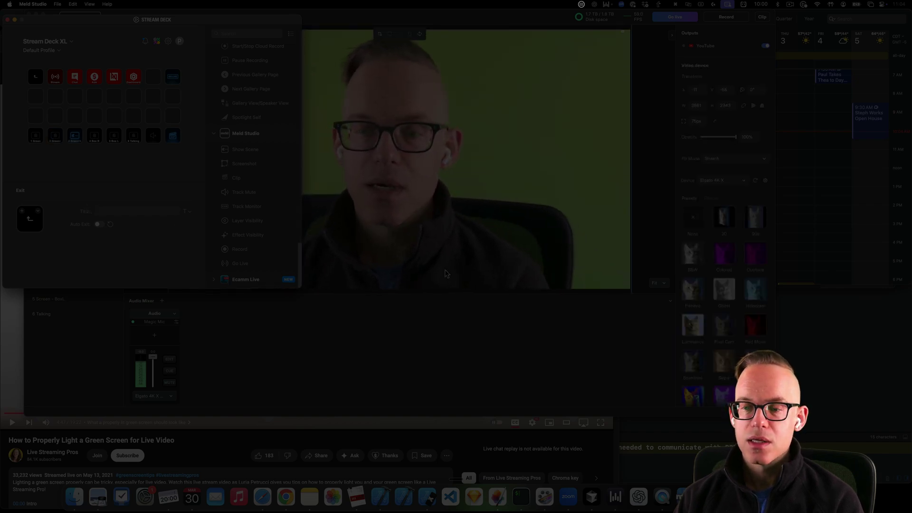
Return to Meld Studio and preview the 4 Screen - BoxR and 5 Screen - BoxL scenes alternately, ending on 6 Talking
{"action": "left_click", "coordinate": [507, 274]}
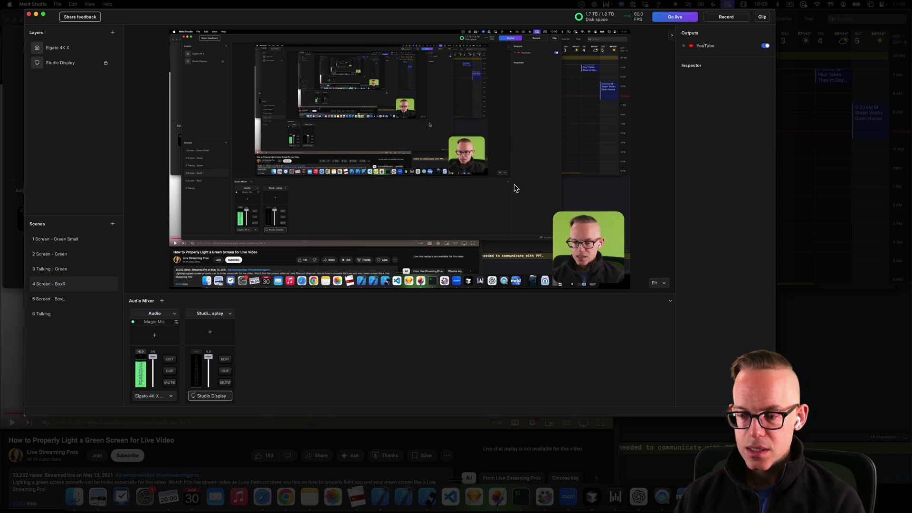
{"action": "key", "text": "5"}
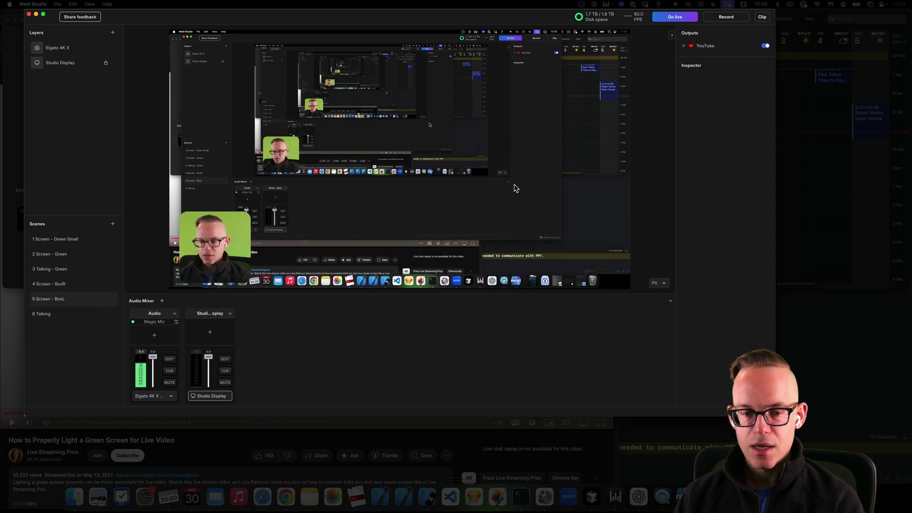
{"action": "key", "text": "4"}
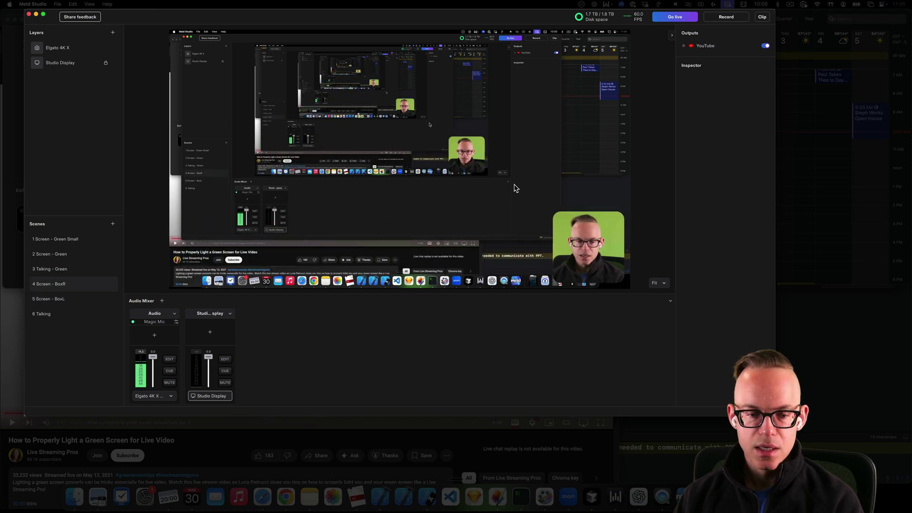
{"action": "key", "text": "5"}
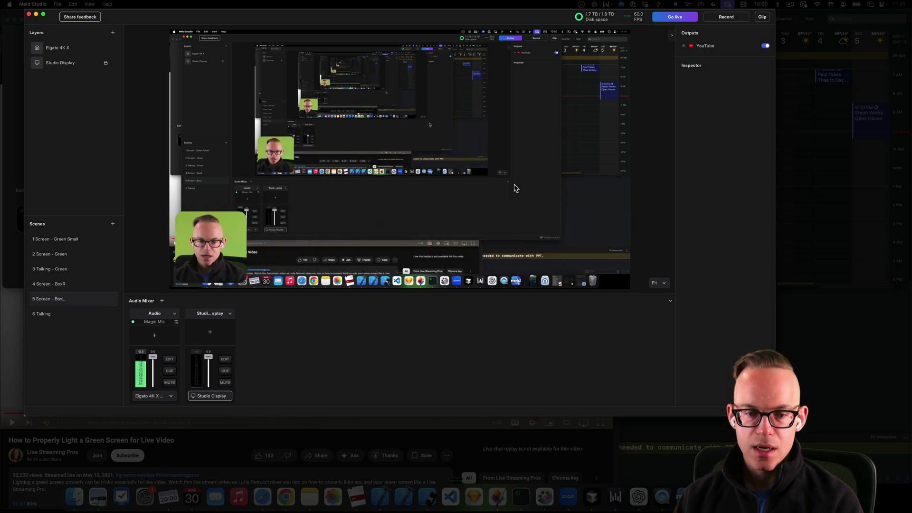
{"action": "key", "text": "4"}
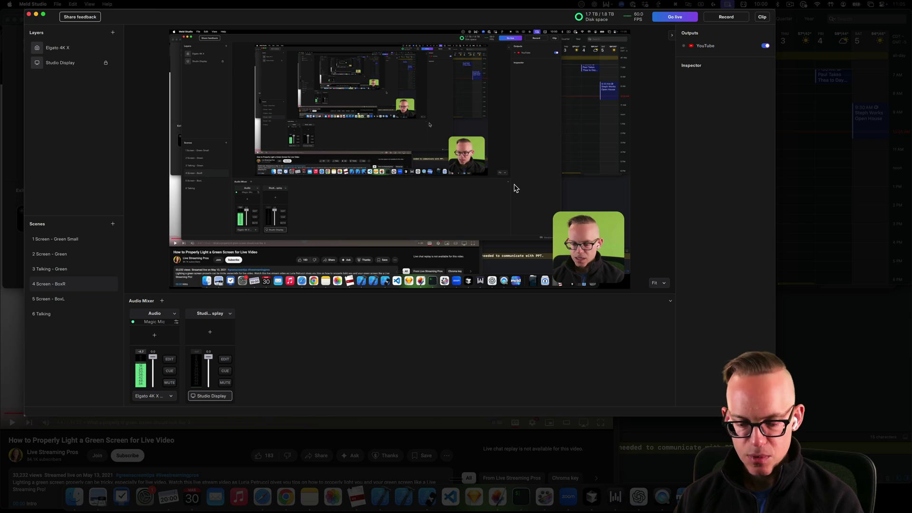
{"action": "key", "text": "6"}
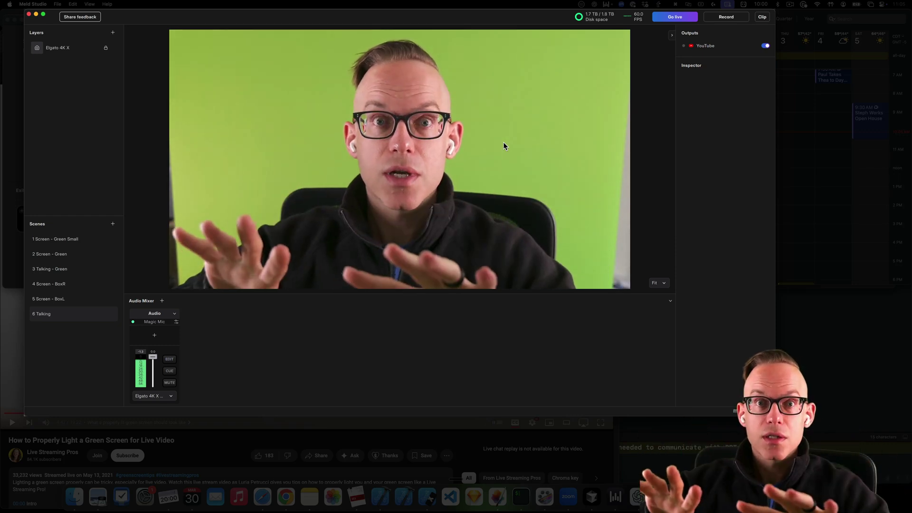
Show the overview of all open windows and return to the 6 Talking scene
{"action": "key", "text": "F1"}
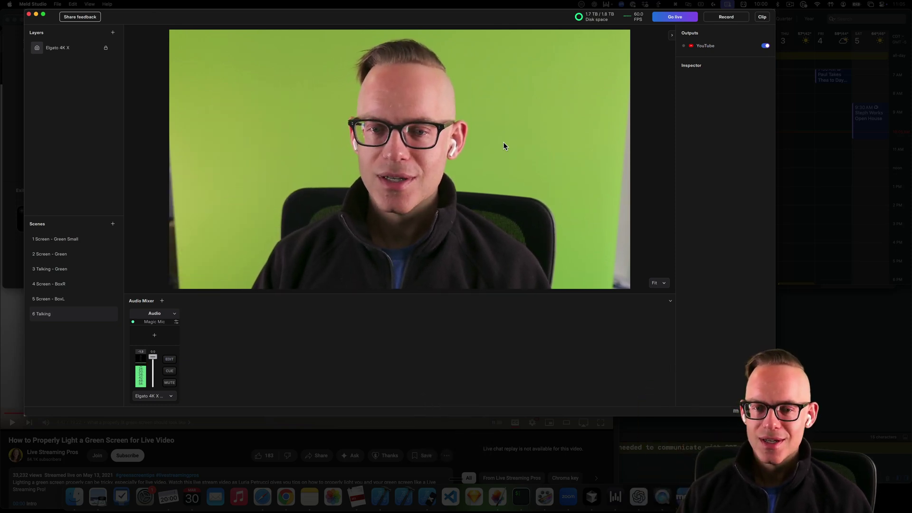
{"action": "key", "text": "F1"}
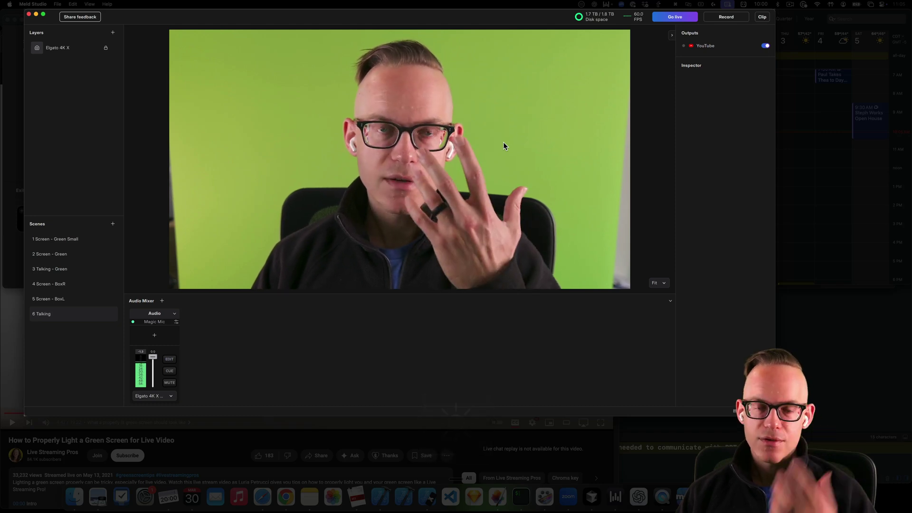
{"action": "key", "text": "F3"}
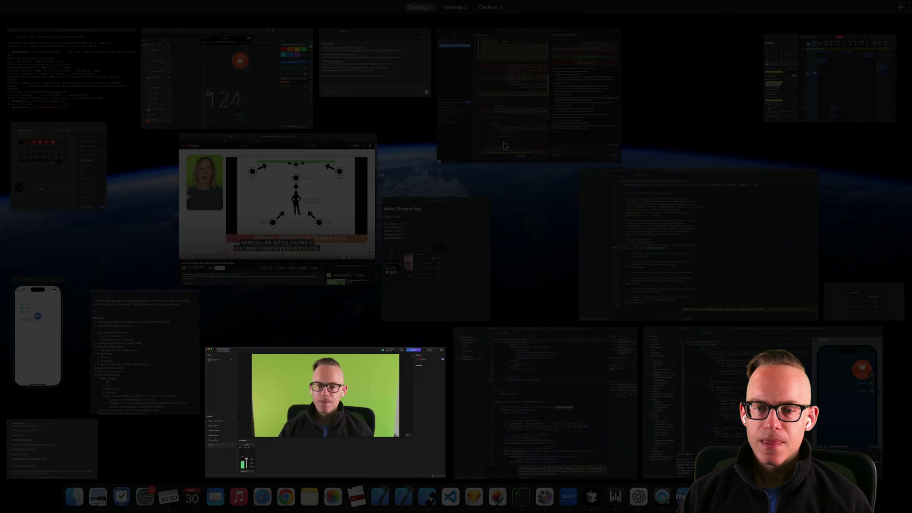
{"action": "key", "text": "F3"}
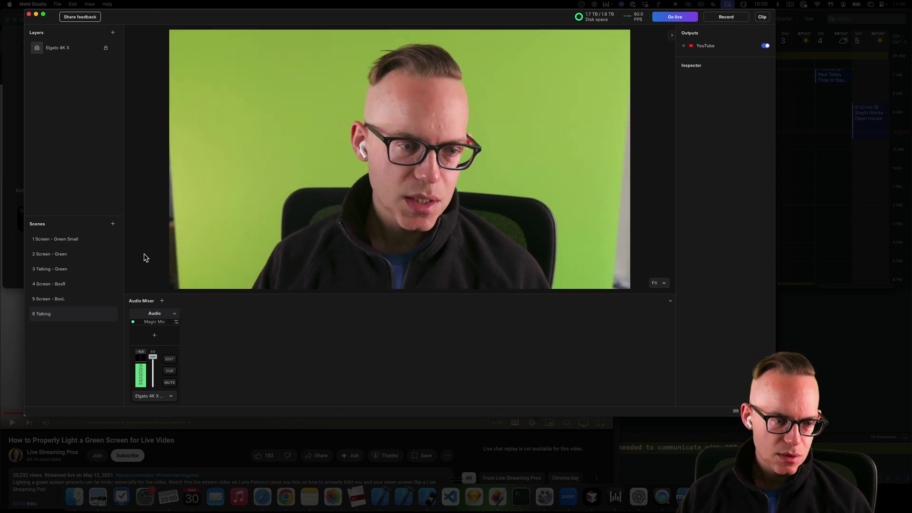
Check the camera layer in 1 Screen - Green Small, and show the Elgato 4K X layer's effects in the 3 Talking - Green scene
{"action": "left_click", "coordinate": [87, 238]}
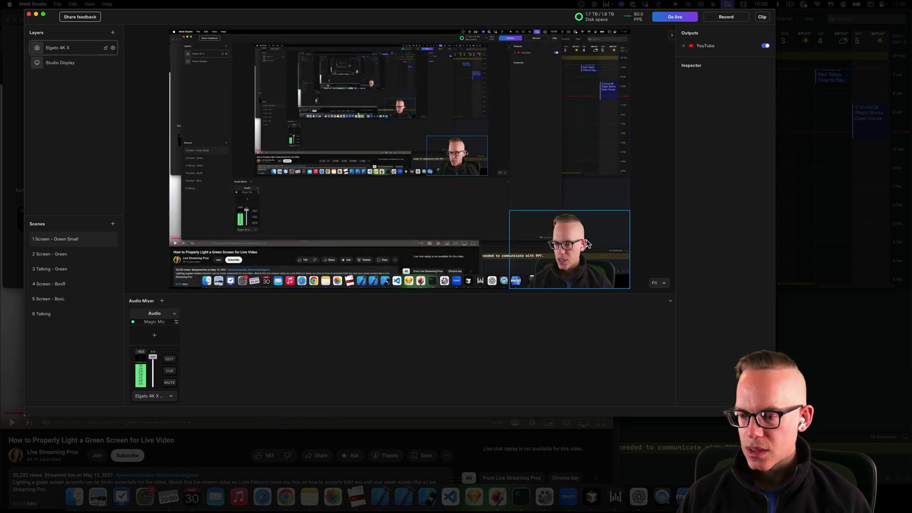
{"action": "left_click", "coordinate": [589, 245]}
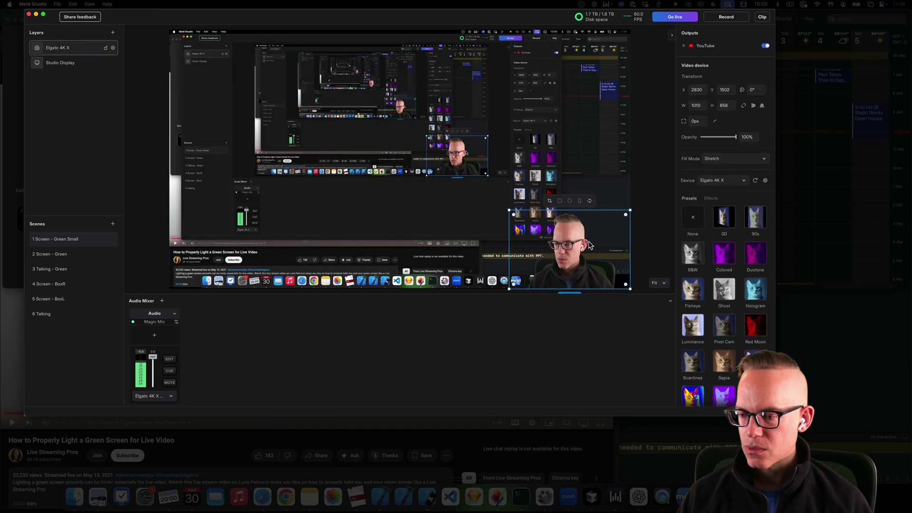
{"action": "left_click", "coordinate": [89, 268]}
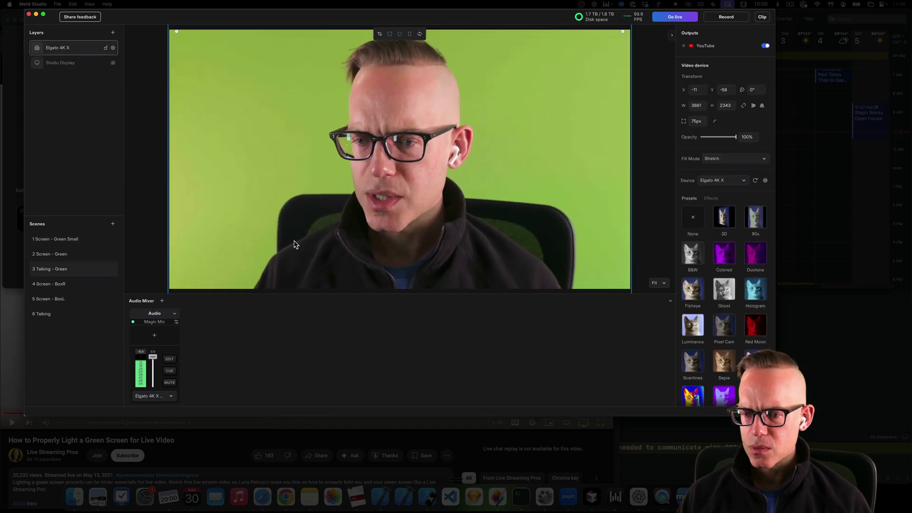
{"action": "left_click", "coordinate": [712, 198]}
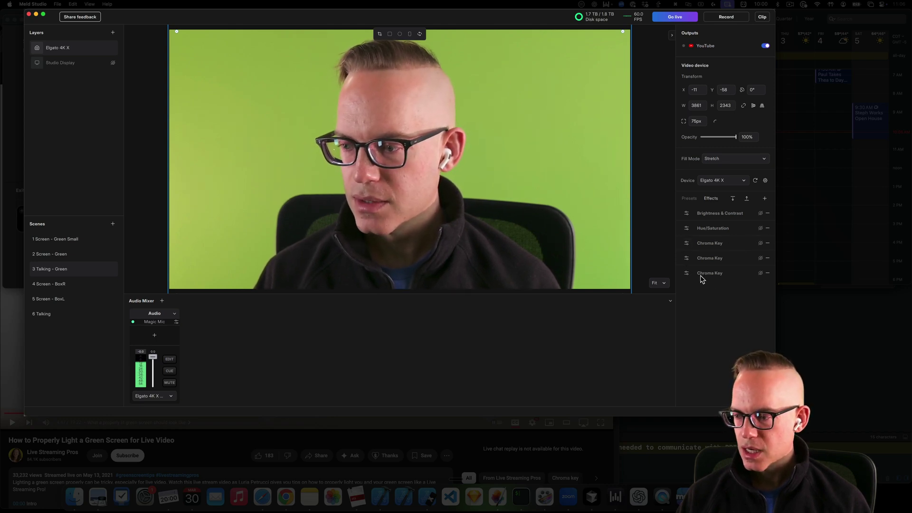
{"action": "left_click", "coordinate": [689, 198]}
{"action": "left_click", "coordinate": [710, 199]}
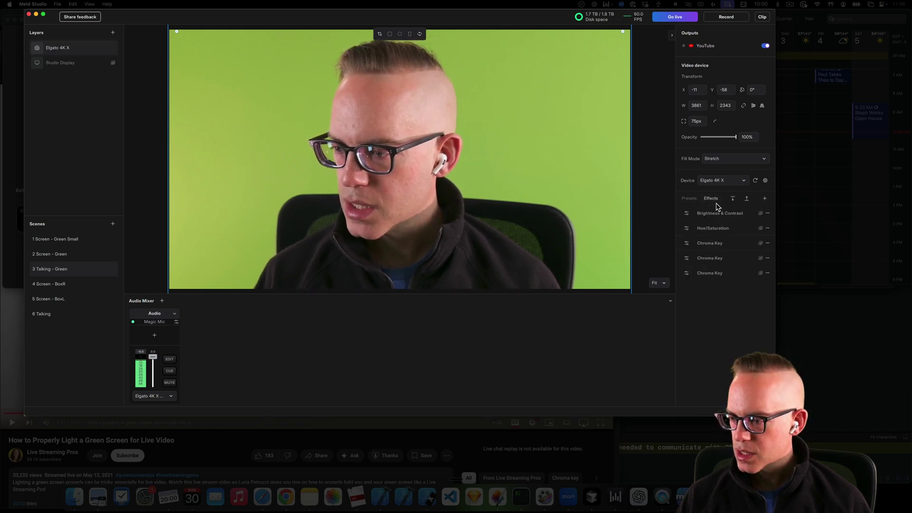
Add a new Chroma Key effect to the Elgato 4K X layer and open its settings
{"action": "left_click", "coordinate": [766, 198]}
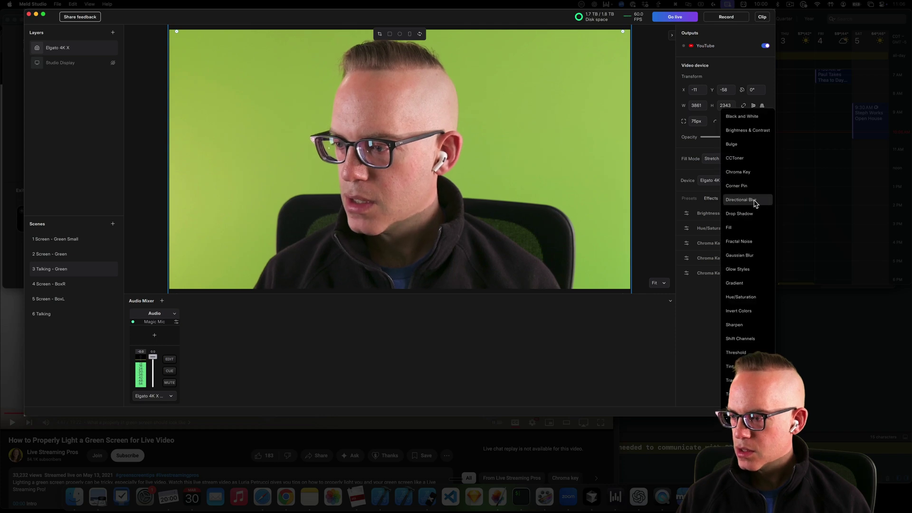
{"action": "left_click", "coordinate": [737, 173]}
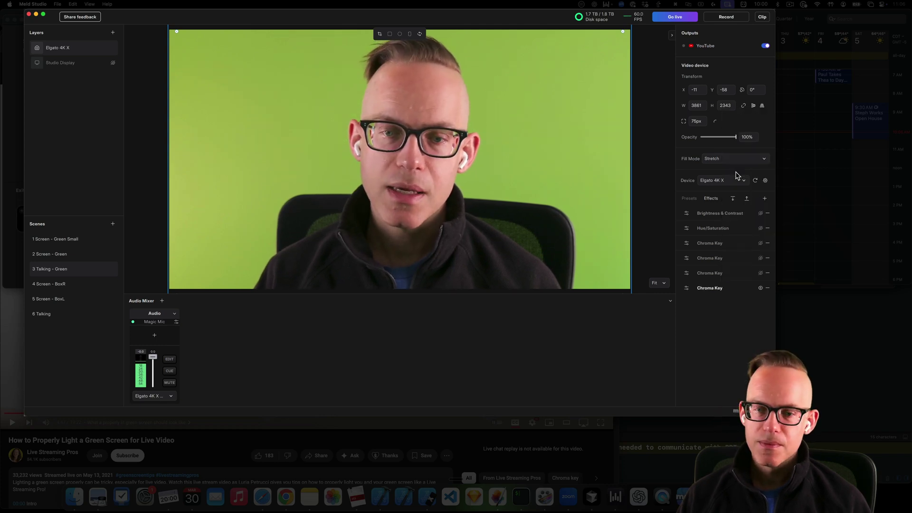
{"action": "left_click", "coordinate": [687, 289]}
{"action": "left_click", "coordinate": [624, 254]}
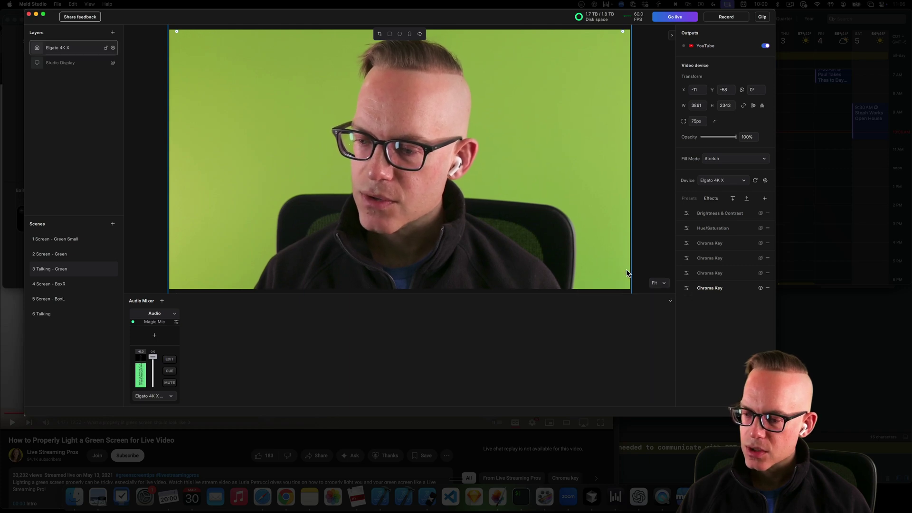
{"action": "left_click", "coordinate": [688, 289]}
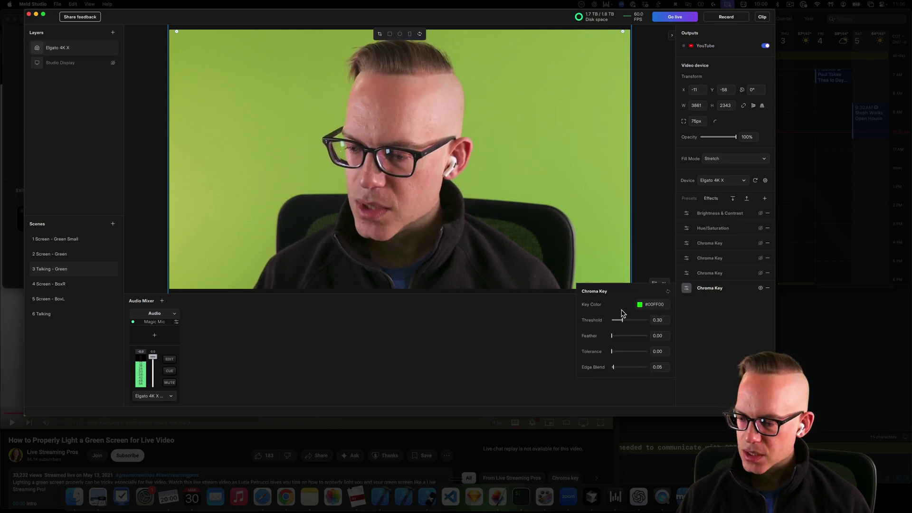
Try a feather of 0.33 on the new Chroma Key, reset it to 0.00, and raise the threshold to 0.40
{"action": "left_click", "coordinate": [625, 335]}
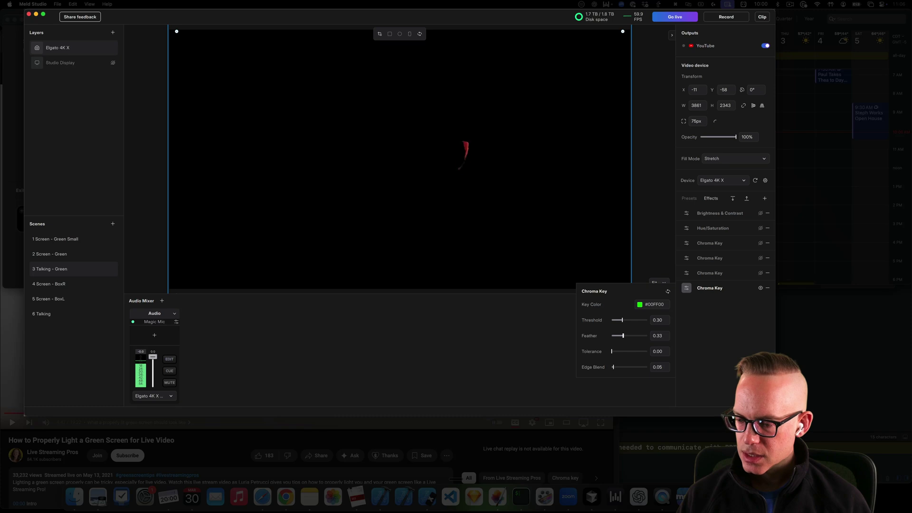
{"action": "left_click_drag", "start_coordinate": [616, 336], "coordinate": [610, 335]}
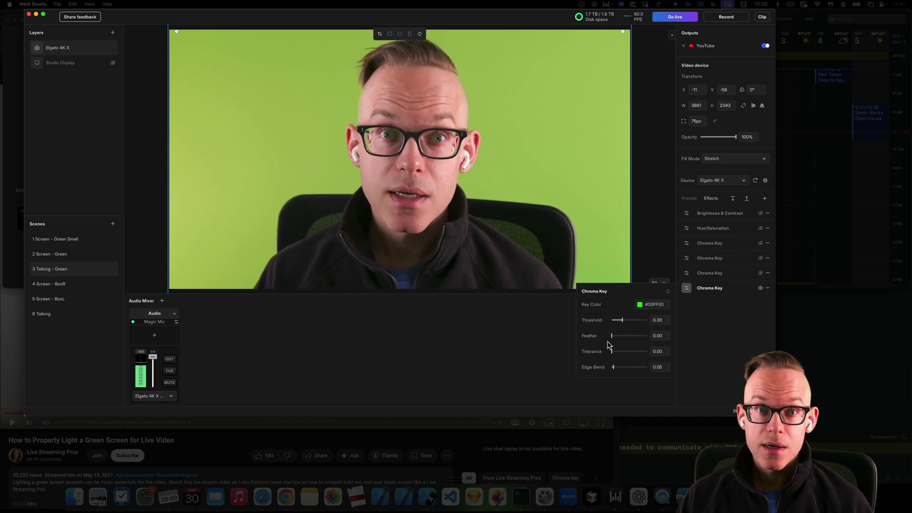
{"action": "mouse_move", "coordinate": [622, 321]}
{"action": "left_mouse_down"}
{"action": "mouse_move", "coordinate": [637, 321]}
{"action": "mouse_move", "coordinate": [626, 320]}
{"action": "left_mouse_up"}
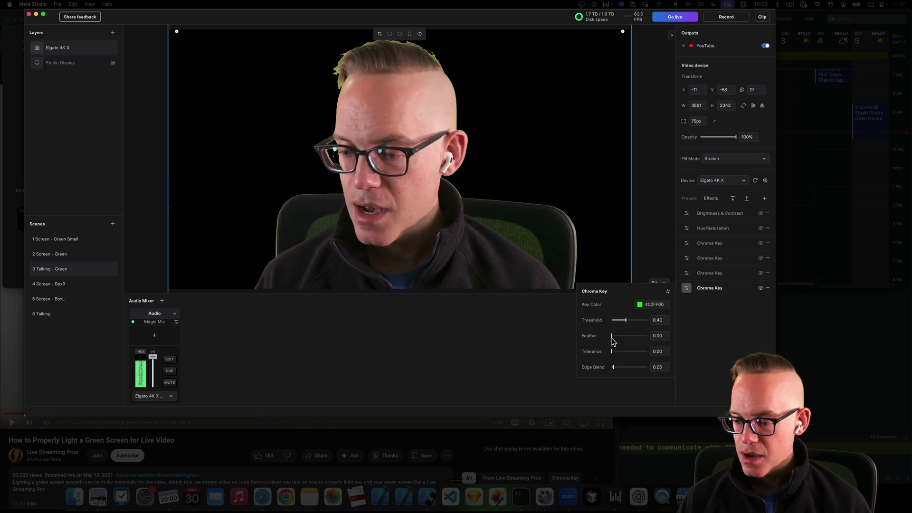
Set the new Chroma Key's threshold to 0.09, feather to 0.45, tolerance to 0.35 and edge blend to 0.21
{"action": "mouse_move", "coordinate": [626, 320]}
{"action": "left_mouse_down"}
{"action": "mouse_move", "coordinate": [614, 319]}
{"action": "mouse_move", "coordinate": [627, 336]}
{"action": "left_mouse_up"}
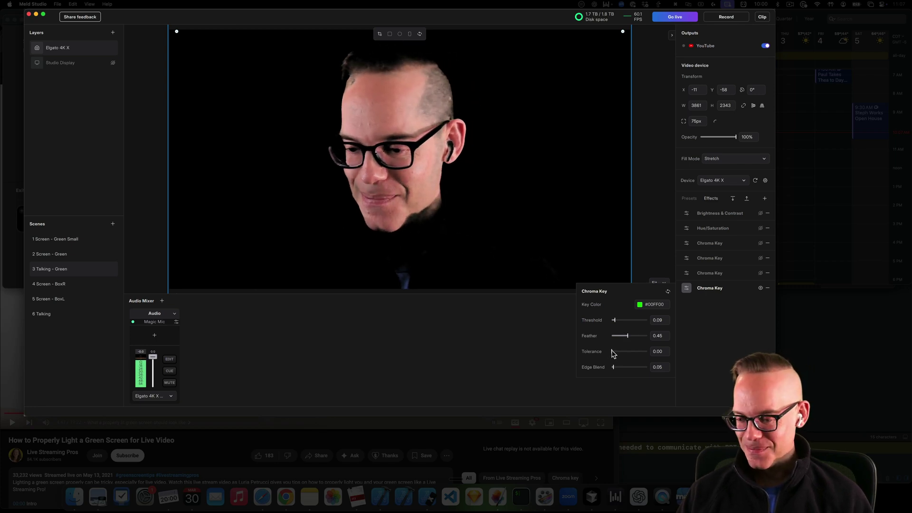
{"action": "left_click_drag", "start_coordinate": [612, 352], "coordinate": [622, 352]}
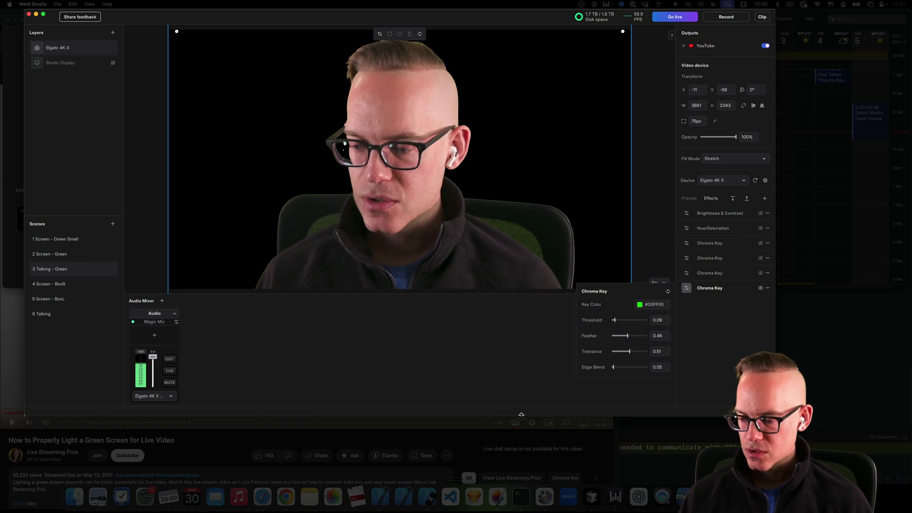
{"action": "mouse_move", "coordinate": [613, 367]}
{"action": "left_mouse_down"}
{"action": "mouse_move", "coordinate": [647, 367]}
{"action": "mouse_move", "coordinate": [616, 367]}
{"action": "mouse_move", "coordinate": [634, 368]}
{"action": "mouse_move", "coordinate": [617, 351]}
{"action": "mouse_move", "coordinate": [625, 354]}
{"action": "left_mouse_up"}
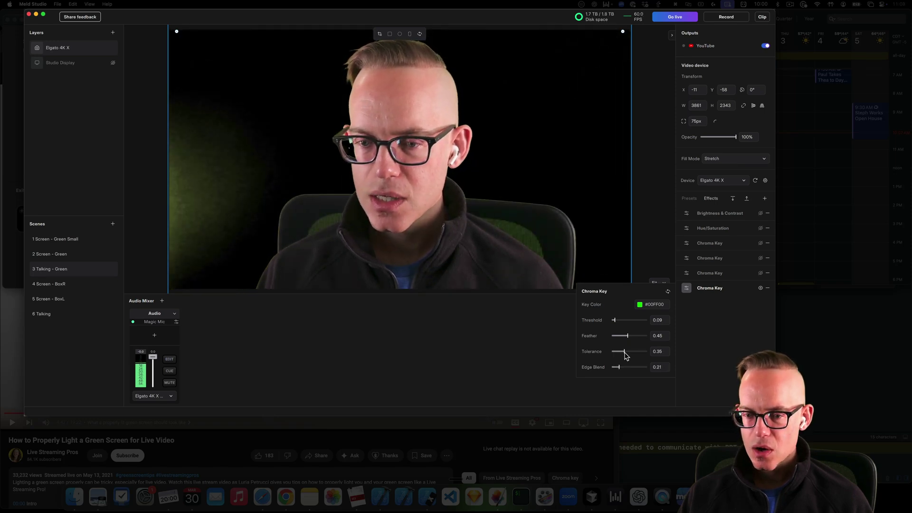
Reset the Chroma Key's settings and sample its key color from the green background in the camera preview
{"action": "left_click", "coordinate": [668, 292]}
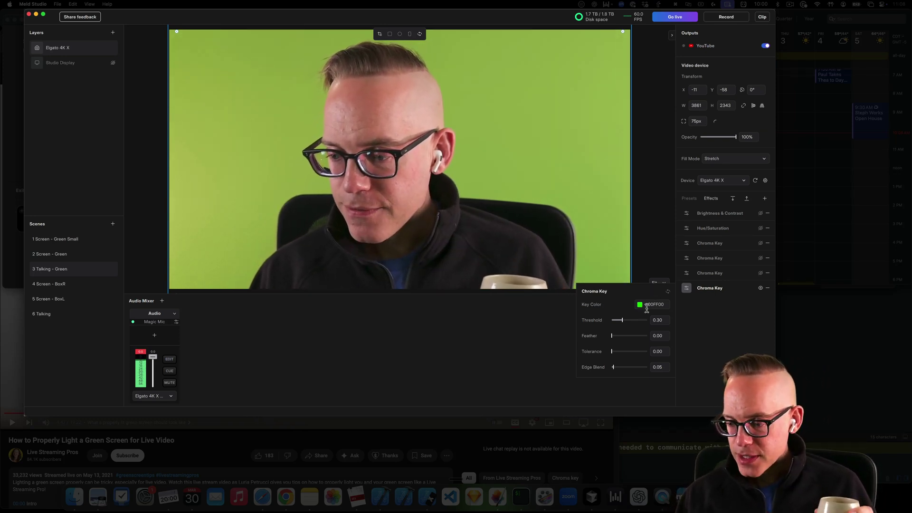
{"action": "left_click", "coordinate": [639, 305]}
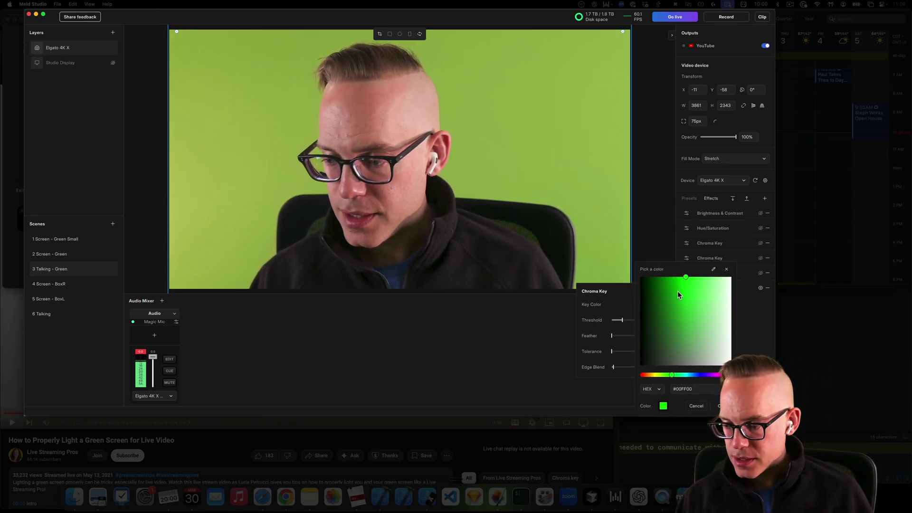
{"action": "left_click", "coordinate": [671, 303]}
{"action": "left_click_drag", "start_coordinate": [676, 306], "coordinate": [684, 277]}
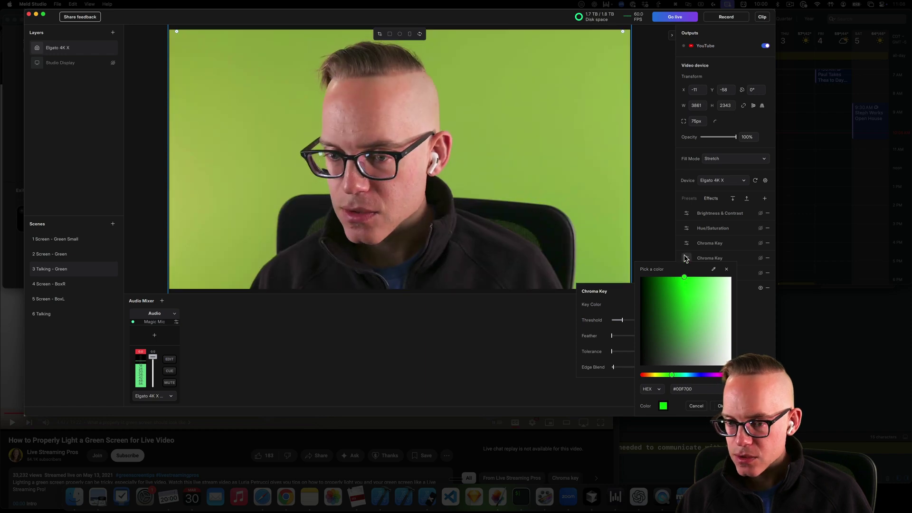
{"action": "left_click", "coordinate": [713, 270]}
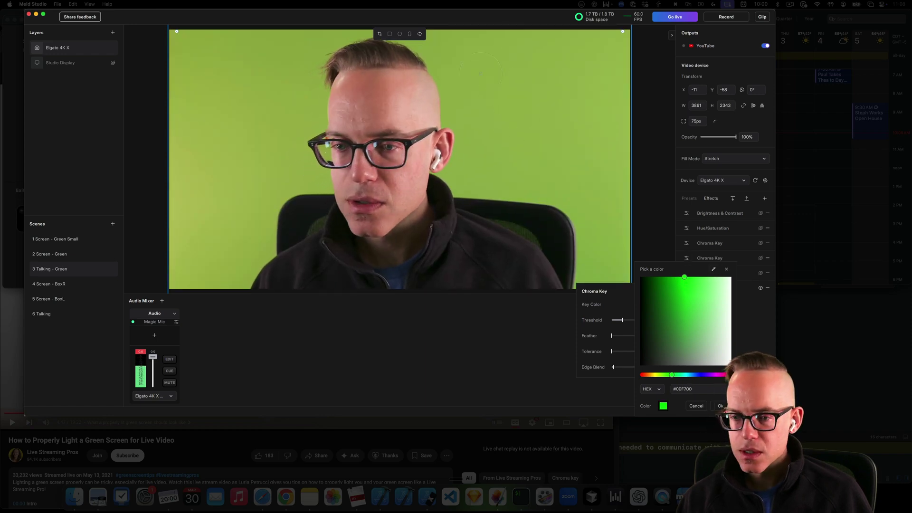
{"action": "left_click", "coordinate": [468, 122]}
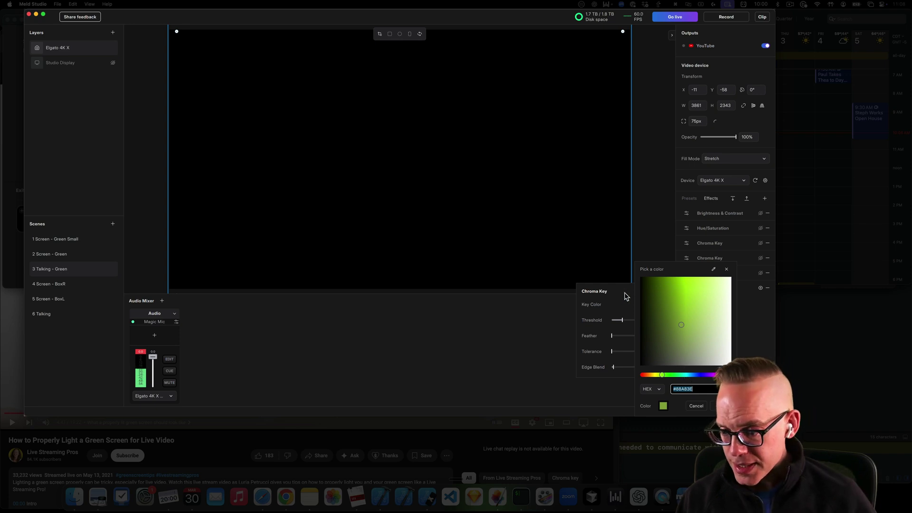
{"action": "left_click", "coordinate": [726, 270]}
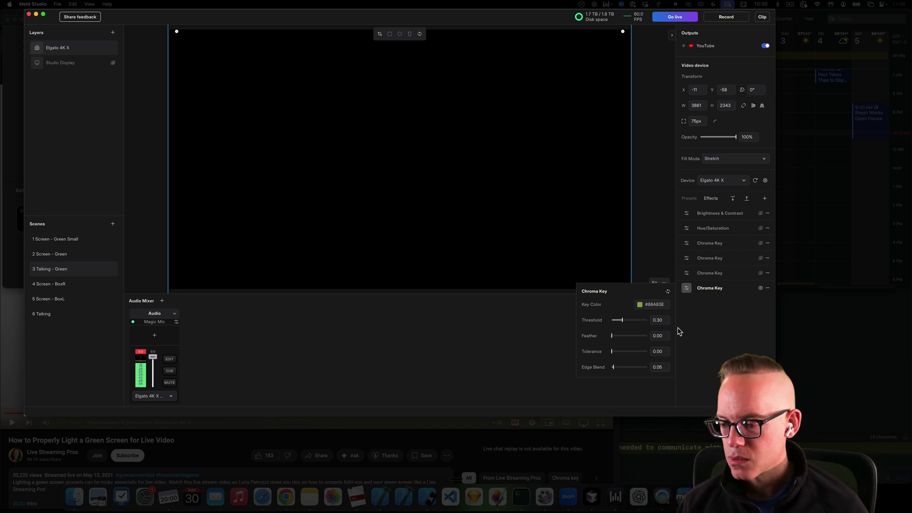
Try a threshold of 0.05, feather of 0.05 and tolerance of 0.56 with the sampled key color
{"action": "left_click_drag", "start_coordinate": [622, 321], "coordinate": [614, 320]}
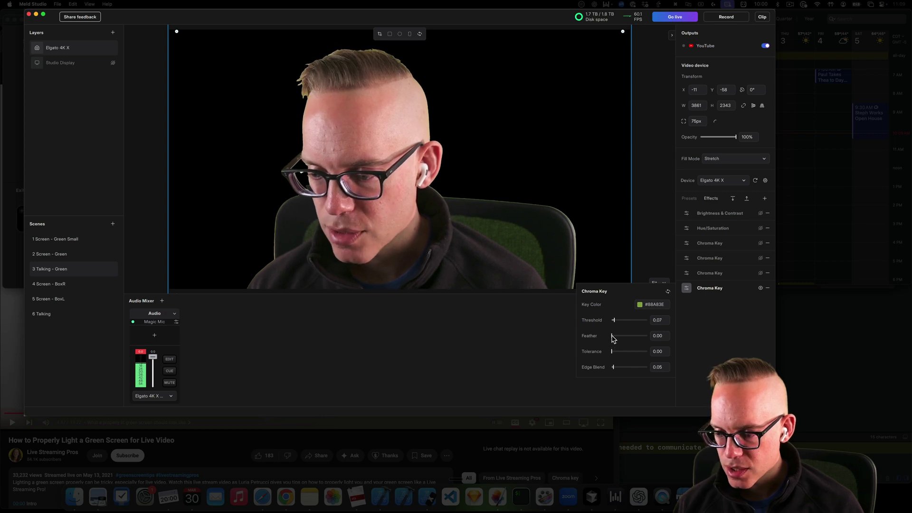
{"action": "left_click_drag", "start_coordinate": [612, 336], "coordinate": [613, 336]}
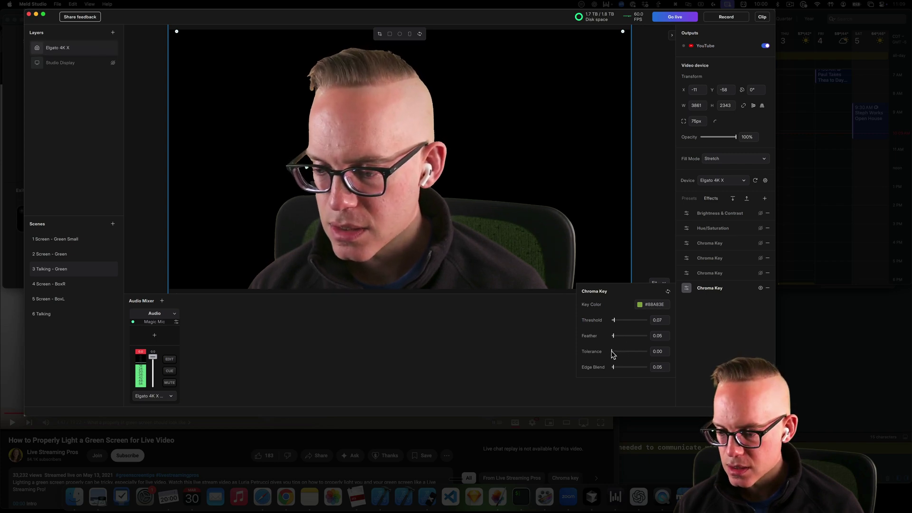
{"action": "left_click_drag", "start_coordinate": [611, 351], "coordinate": [630, 321]}
{"action": "left_click_drag", "start_coordinate": [624, 321], "coordinate": [613, 320]}
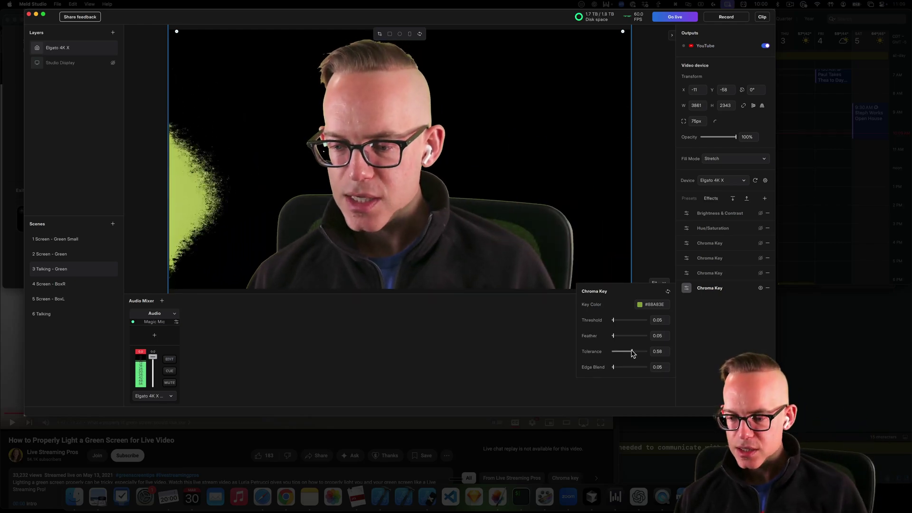
Set the sampled-color Chroma Key's threshold to 0.03, feather to 0.10, tolerance to 0.04 and edge blend to 0.74
{"action": "left_click_drag", "start_coordinate": [632, 351], "coordinate": [612, 351]}
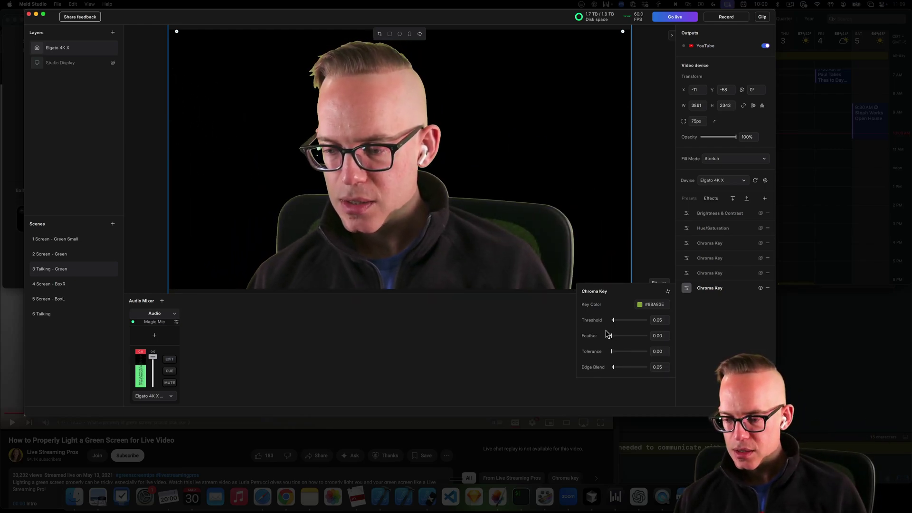
{"action": "left_click_drag", "start_coordinate": [614, 320], "coordinate": [613, 351]}
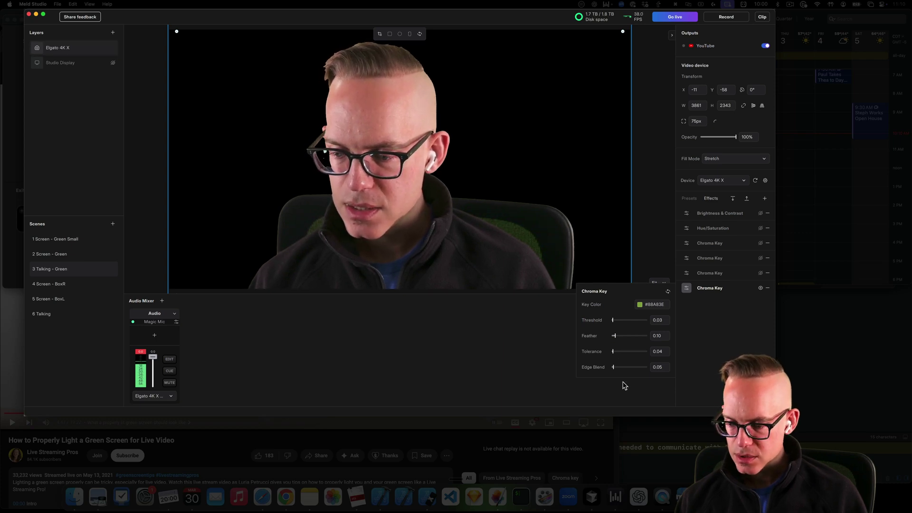
{"action": "left_click_drag", "start_coordinate": [613, 366], "coordinate": [638, 367]}
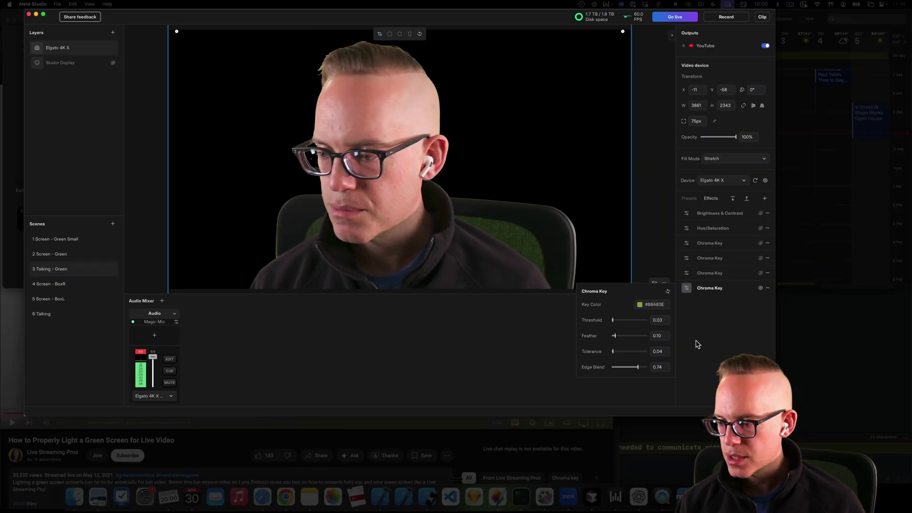
Disable the sampled-color Chroma Key and remove the Brightness & Contrast and Hue/Saturation effects from the Elgato 4K X layer
{"action": "left_click", "coordinate": [696, 344]}
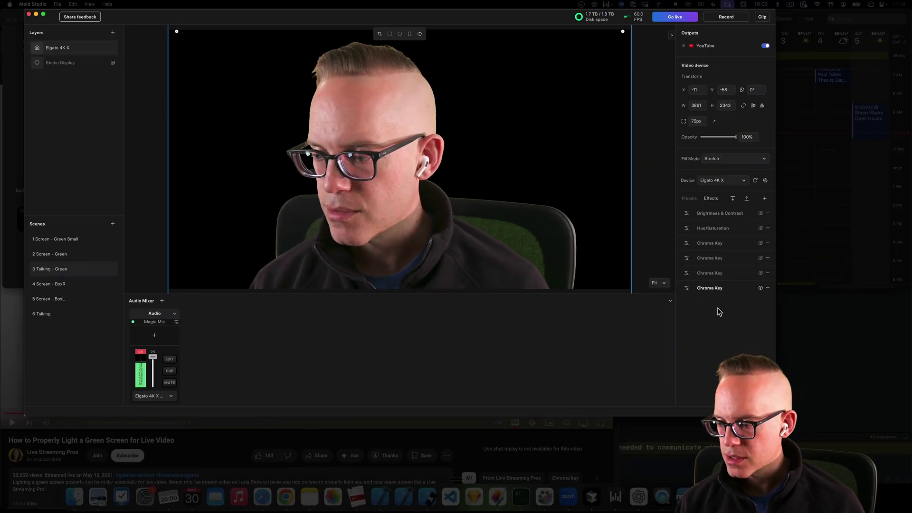
{"action": "left_click", "coordinate": [761, 288]}
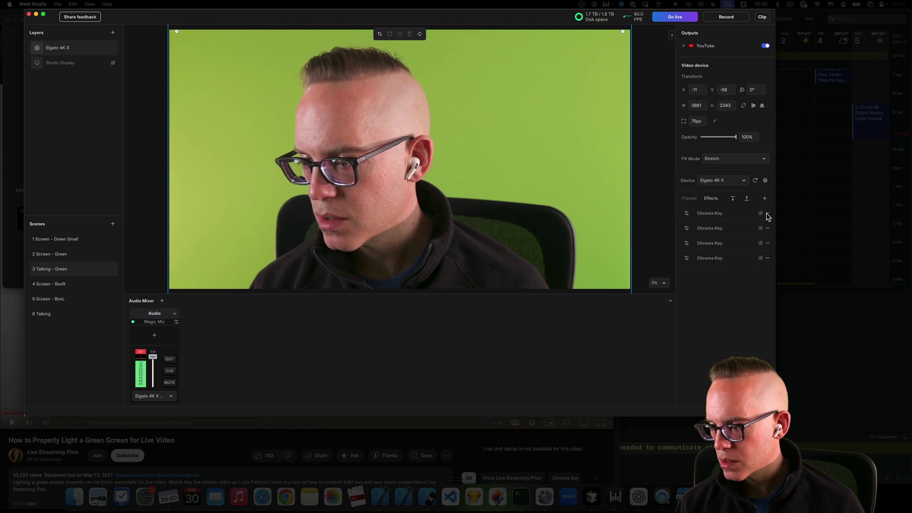
Add another Chroma Key effect to the end of the Elgato 4K X layer's effects and open its settings
{"action": "left_click", "coordinate": [765, 199]}
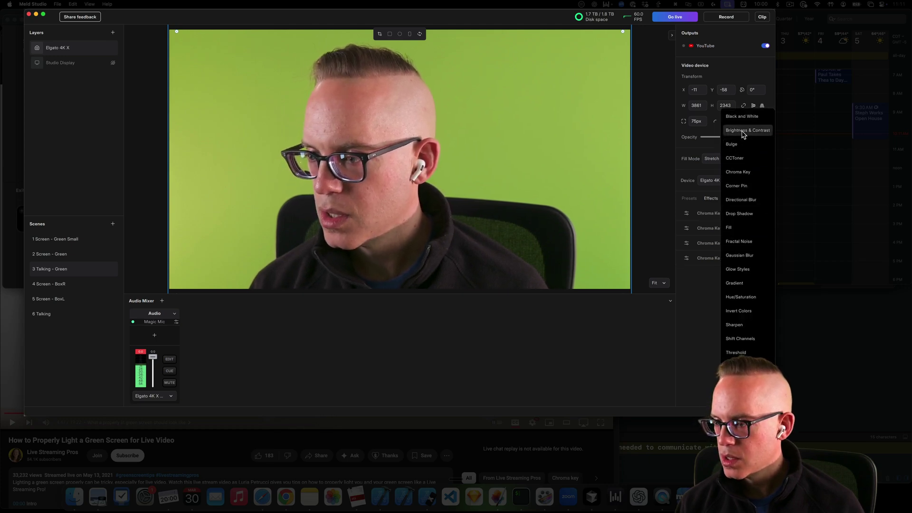
{"action": "left_click", "coordinate": [741, 186]}
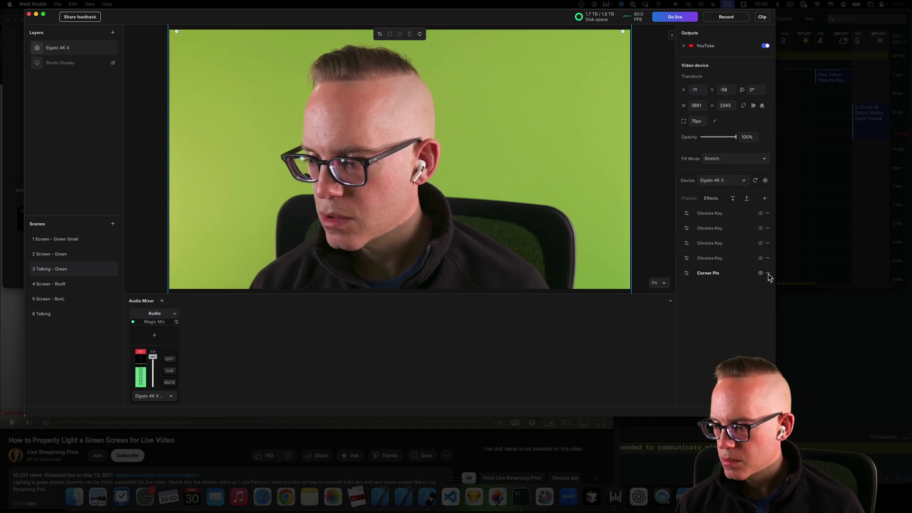
{"action": "left_click", "coordinate": [764, 200]}
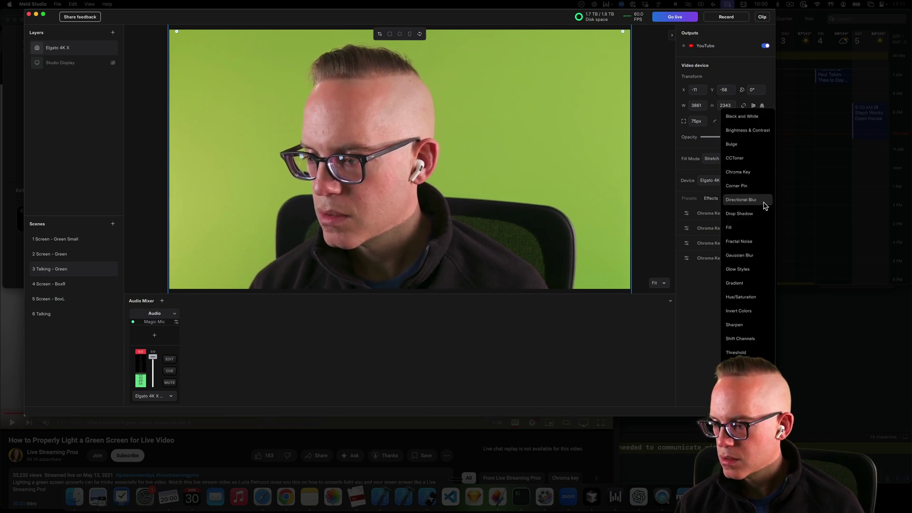
{"action": "left_click", "coordinate": [751, 173]}
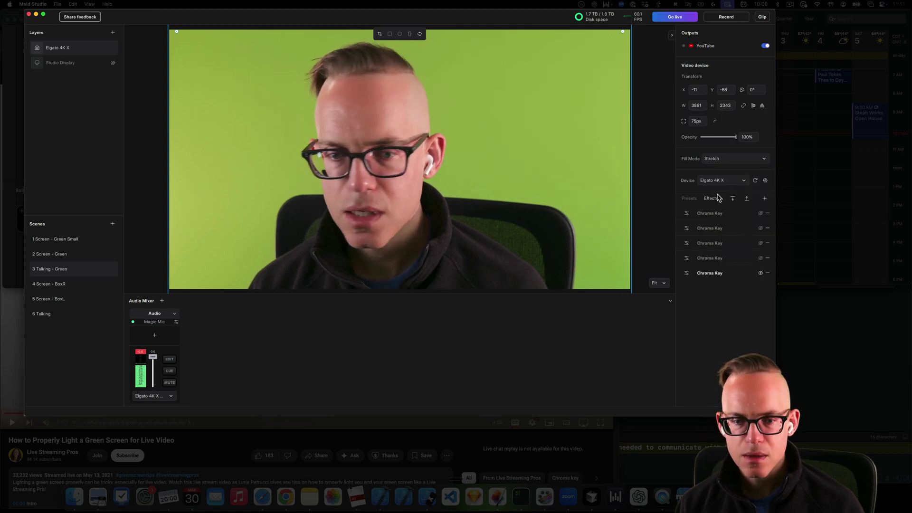
{"action": "left_click", "coordinate": [687, 274]}
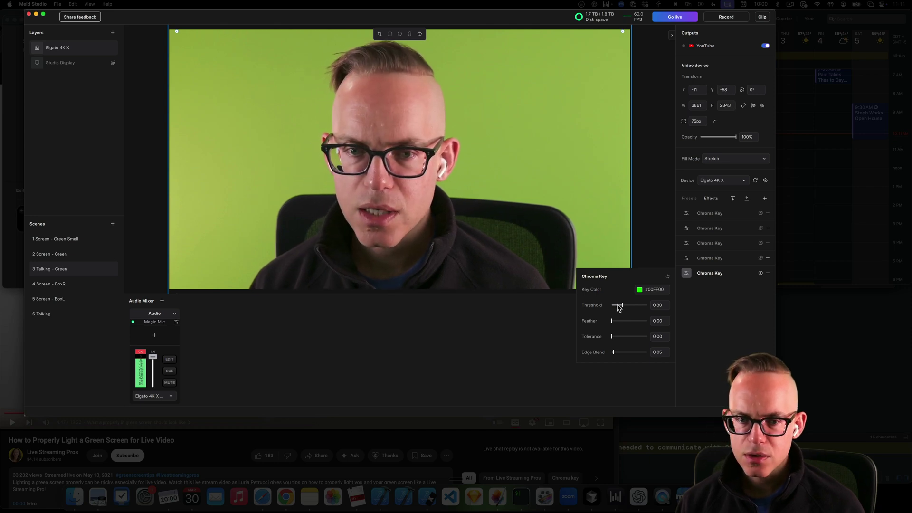
Try a threshold of 0.39 and edge blend of 0.69, testing feather values up to 0.65 before resetting feather to 0.00
{"action": "left_click_drag", "start_coordinate": [623, 305], "coordinate": [626, 305]}
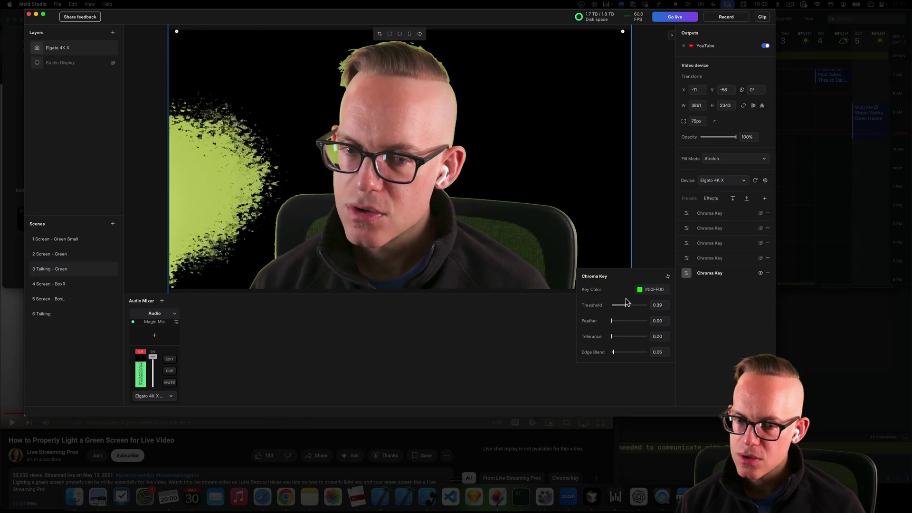
{"action": "left_click_drag", "start_coordinate": [614, 352], "coordinate": [635, 352]}
{"action": "left_click_drag", "start_coordinate": [612, 321], "coordinate": [622, 321]}
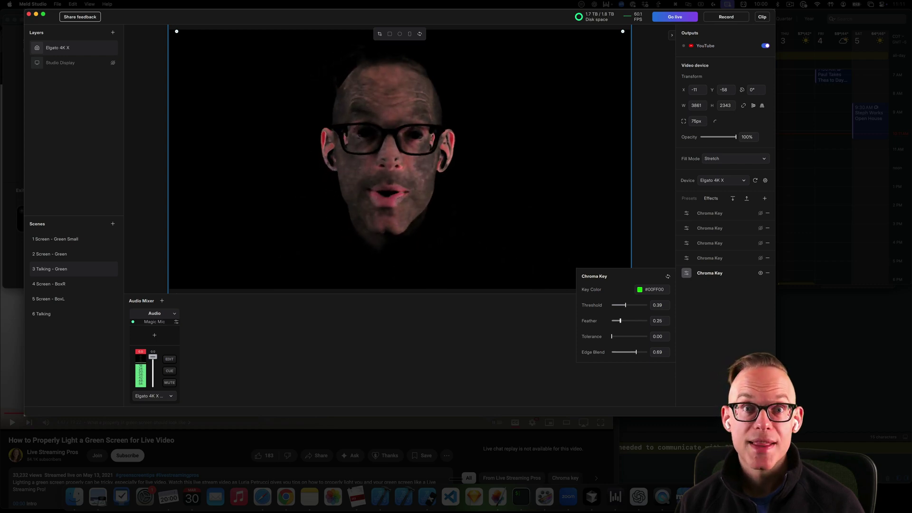
{"action": "left_click_drag", "start_coordinate": [619, 321], "coordinate": [617, 321]}
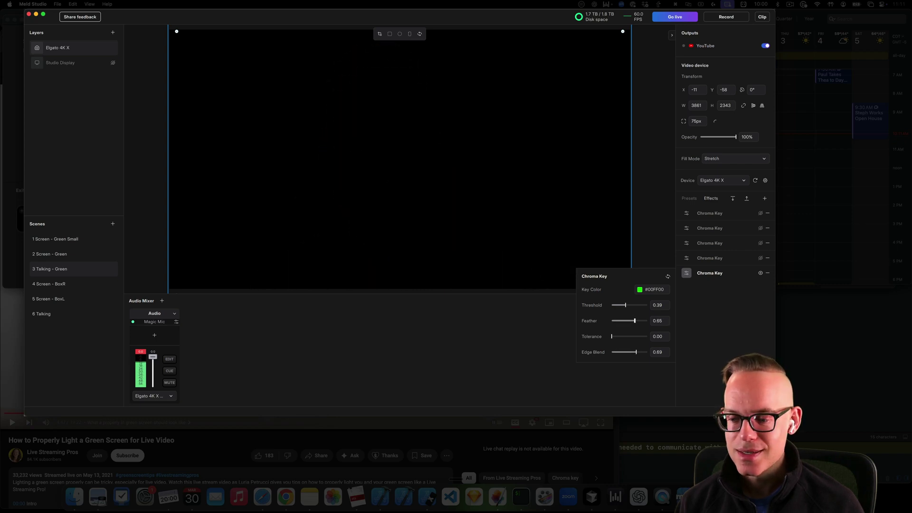
{"action": "left_click_drag", "start_coordinate": [635, 321], "coordinate": [613, 320]}
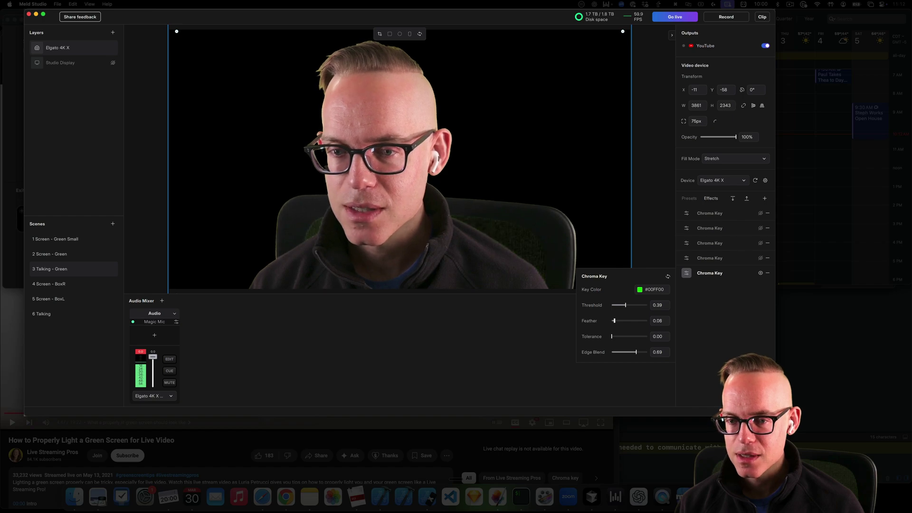
{"action": "left_click_drag", "start_coordinate": [614, 321], "coordinate": [611, 321]}
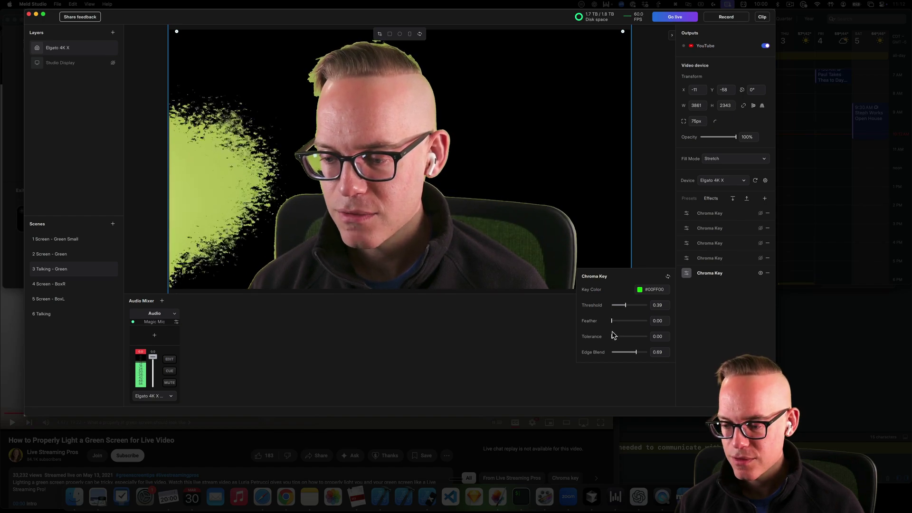
Set the newest Chroma Key's threshold to 0.43, tolerance to 0.09, feather to 0.18 and edge blend to 0.15
{"action": "left_click_drag", "start_coordinate": [612, 337], "coordinate": [614, 337]}
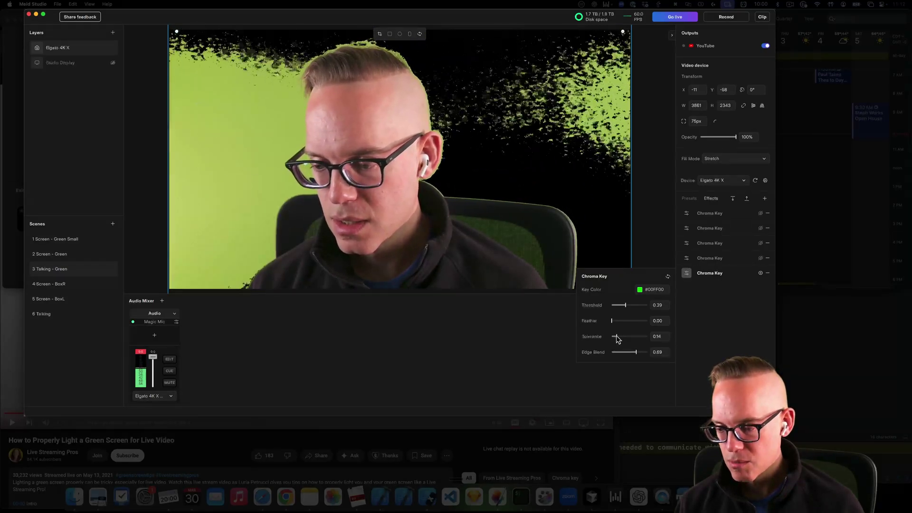
{"action": "left_click_drag", "start_coordinate": [626, 305], "coordinate": [626, 305]}
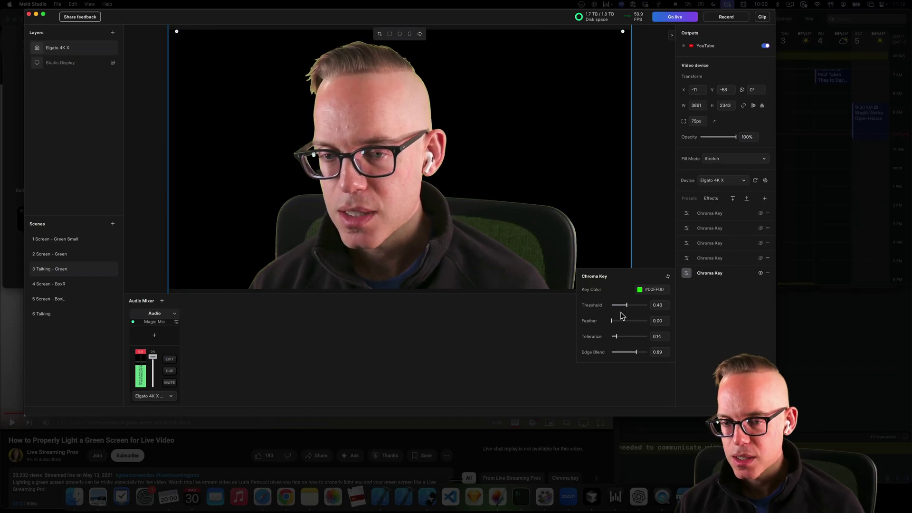
{"action": "mouse_move", "coordinate": [615, 336]}
{"action": "left_mouse_down"}
{"action": "mouse_move", "coordinate": [647, 336]}
{"action": "mouse_move", "coordinate": [614, 336]}
{"action": "left_mouse_up"}
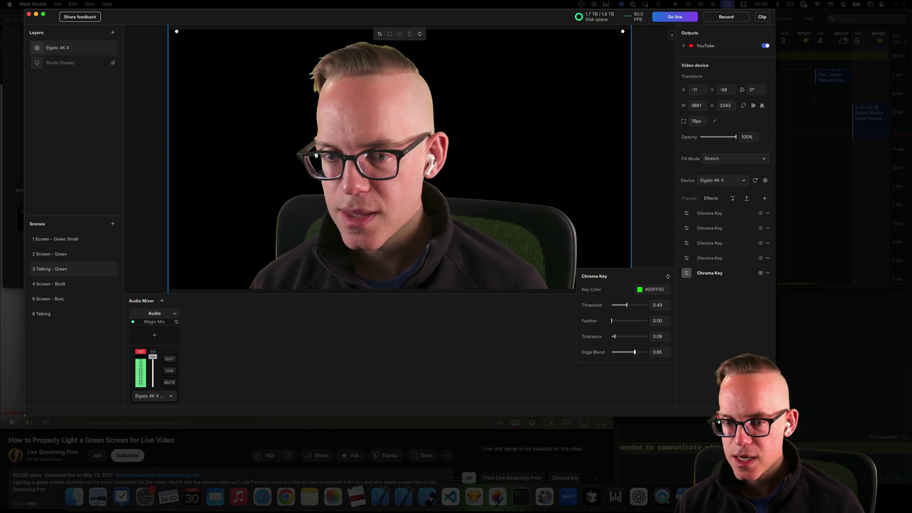
{"action": "left_click_drag", "start_coordinate": [634, 352], "coordinate": [638, 352]}
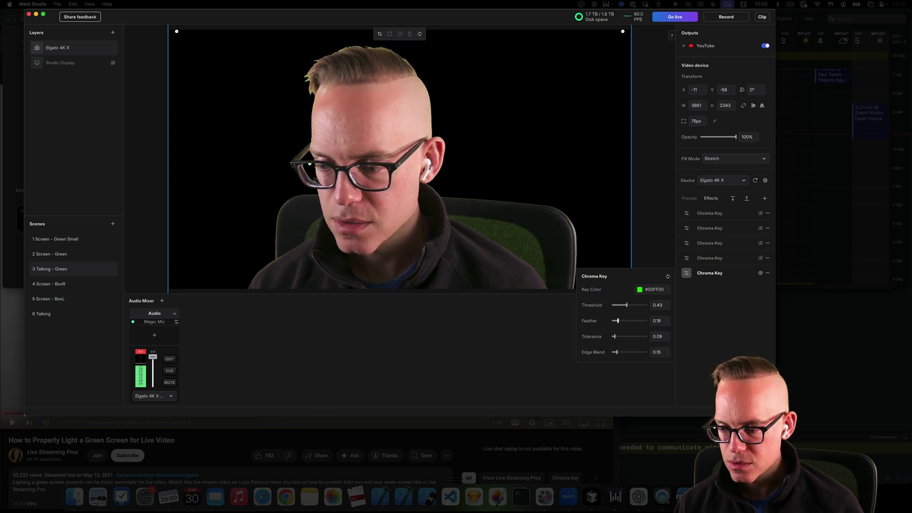
Test tolerances of 0.60 and 1.00, lower feather and edge blend to 0.00, and return the threshold to 0.43
{"action": "left_click_drag", "start_coordinate": [618, 320], "coordinate": [611, 352]}
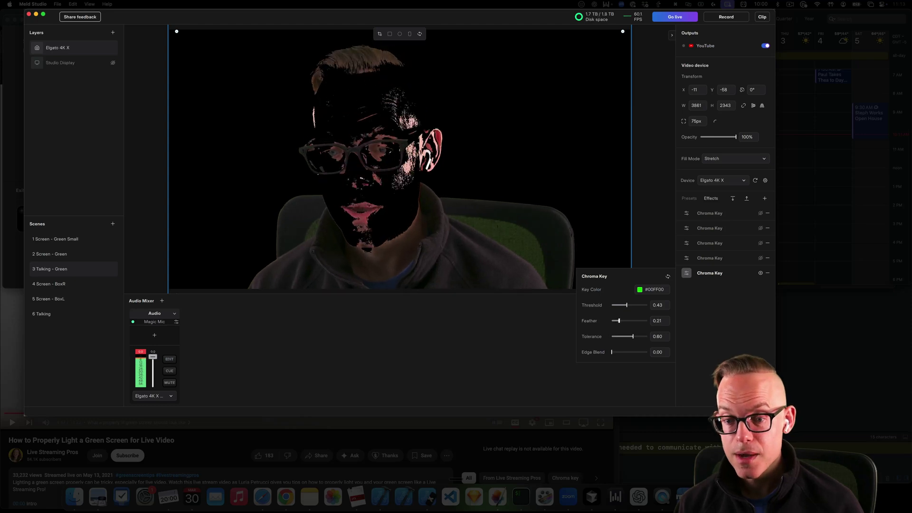
{"action": "mouse_move", "coordinate": [620, 320]}
{"action": "left_mouse_down"}
{"action": "mouse_move", "coordinate": [611, 320]}
{"action": "mouse_move", "coordinate": [624, 305]}
{"action": "left_mouse_up"}
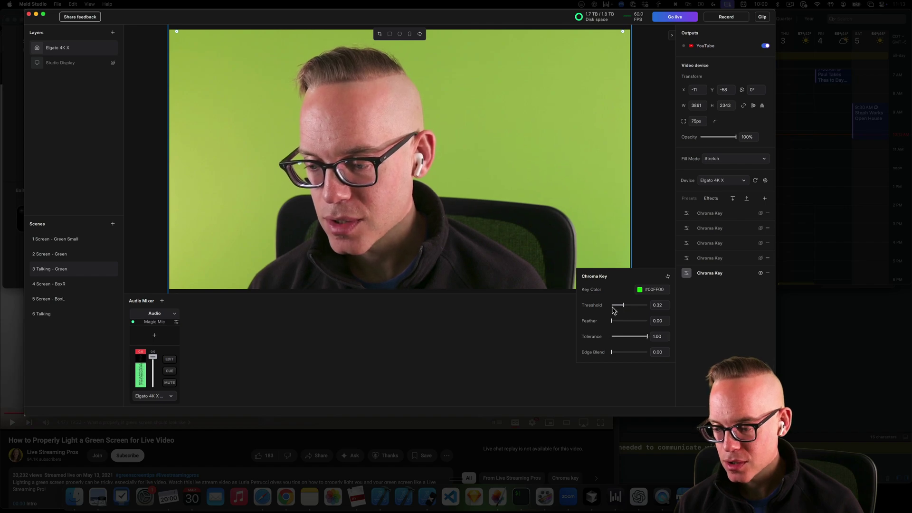
{"action": "left_click_drag", "start_coordinate": [622, 305], "coordinate": [626, 305]}
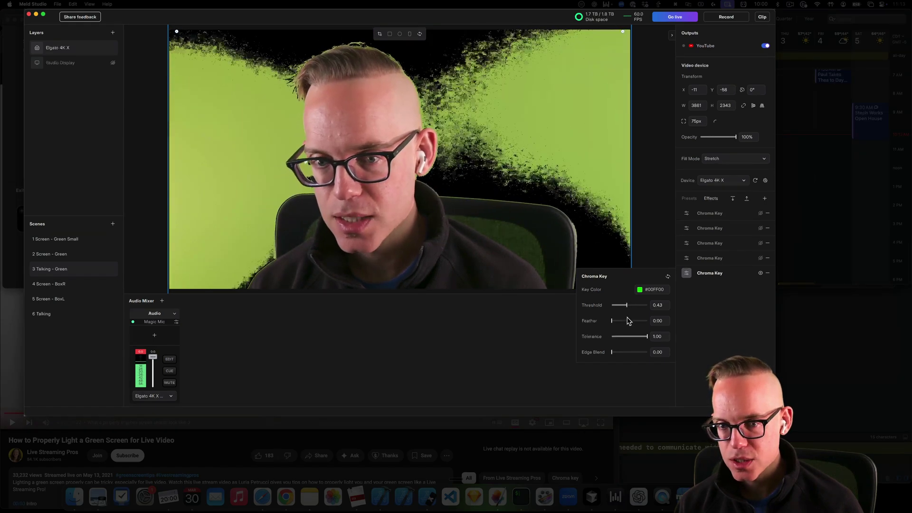
Set the newest Chroma Key's tolerance to 0.20, feather to 0.05 and edge blend to 0.27
{"action": "left_click_drag", "start_coordinate": [645, 337], "coordinate": [619, 336]}
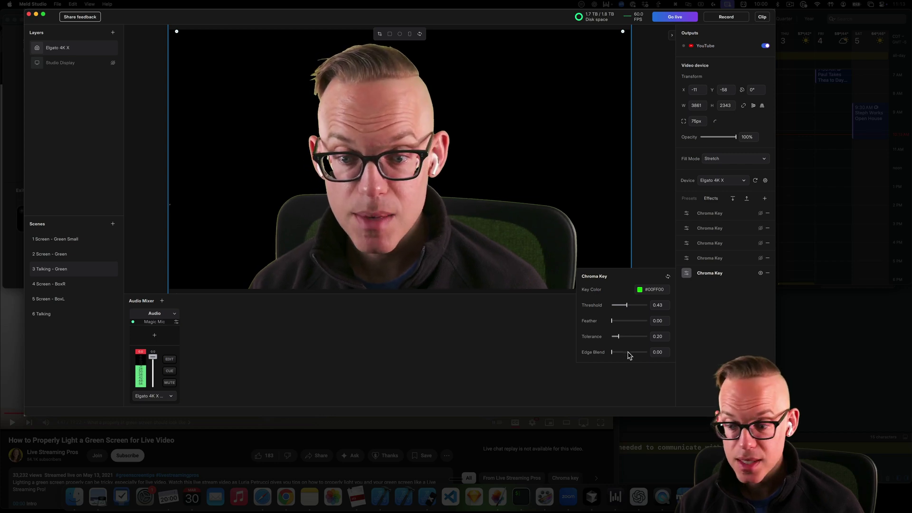
{"action": "mouse_move", "coordinate": [612, 352]}
{"action": "left_mouse_down"}
{"action": "mouse_move", "coordinate": [638, 352]}
{"action": "mouse_move", "coordinate": [623, 352]}
{"action": "left_mouse_up"}
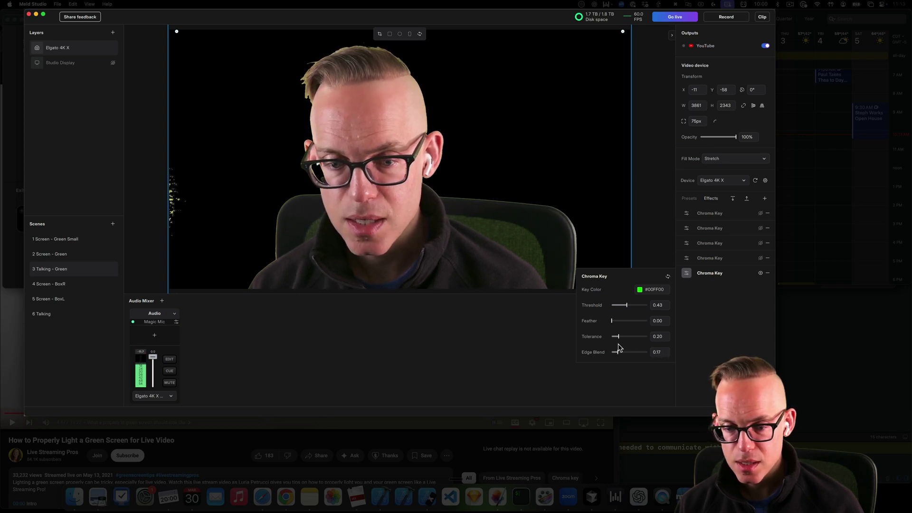
{"action": "left_click_drag", "start_coordinate": [611, 321], "coordinate": [613, 321]}
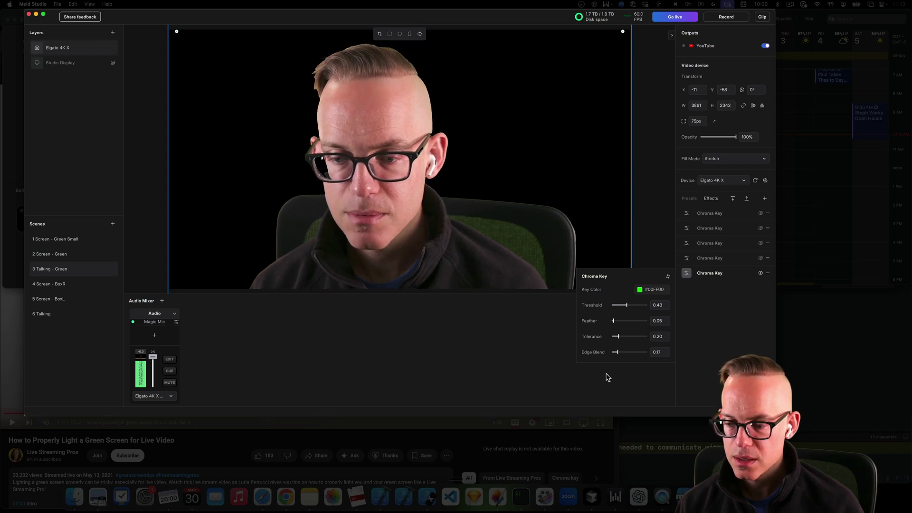
{"action": "left_click_drag", "start_coordinate": [616, 352], "coordinate": [646, 352]}
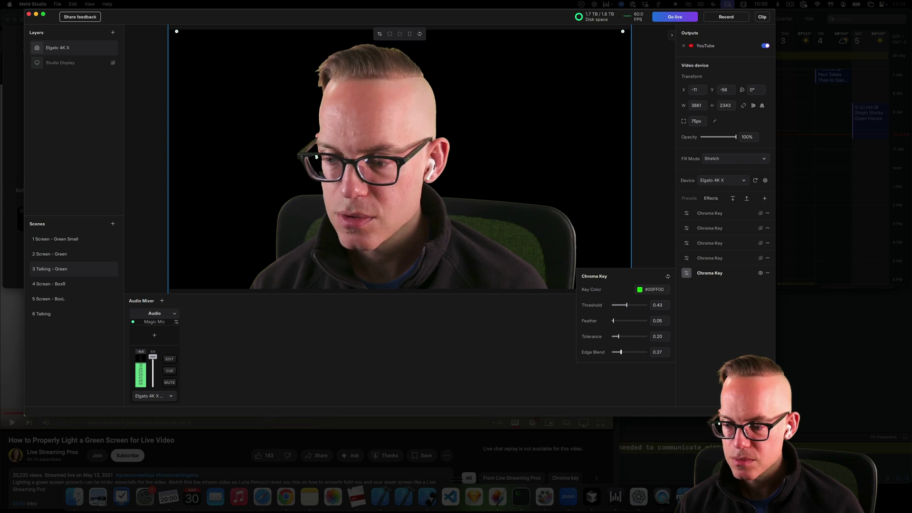
Raise the active Chroma Key's edge blend to 1.00, set the threshold to 0.46 and fine-tune the feather to 0.04
{"action": "left_click_drag", "start_coordinate": [642, 352], "coordinate": [611, 352]}
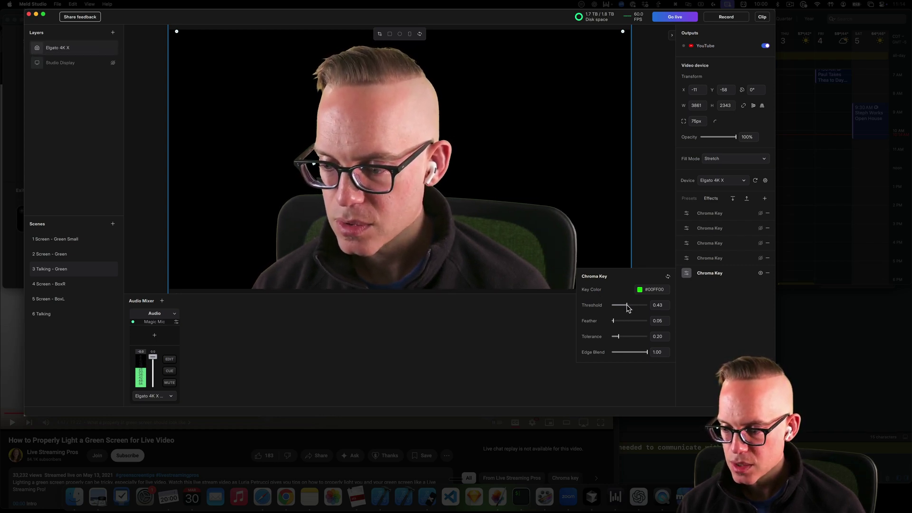
{"action": "left_click_drag", "start_coordinate": [627, 305], "coordinate": [628, 305]}
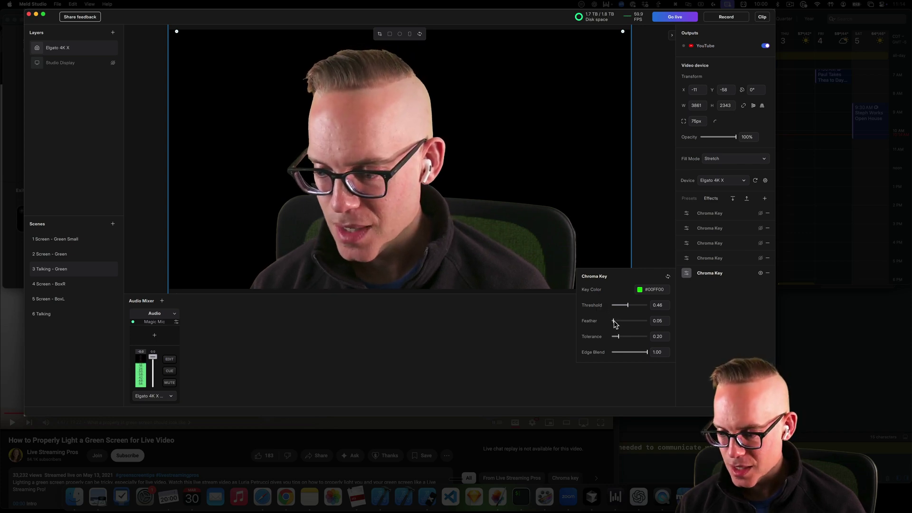
{"action": "left_click_drag", "start_coordinate": [614, 321], "coordinate": [614, 320]}
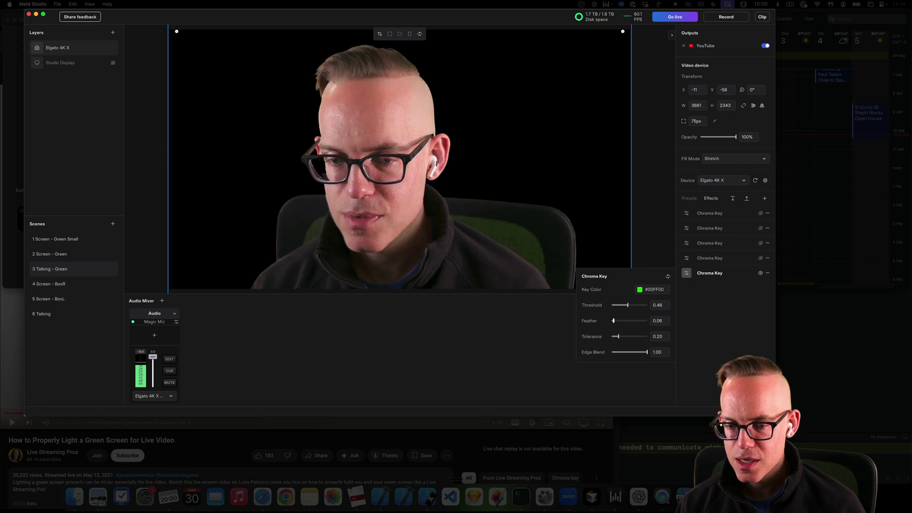
{"action": "left_click_drag", "start_coordinate": [614, 320], "coordinate": [613, 321]}
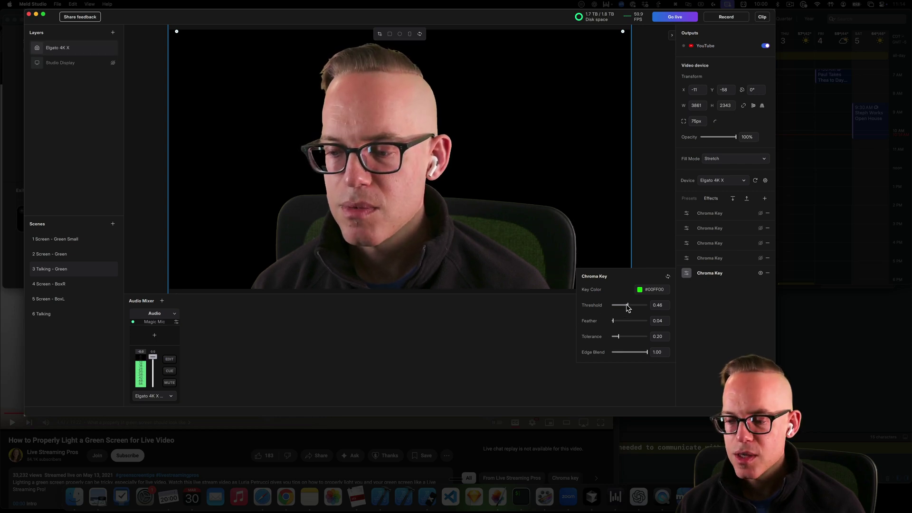
Lower the active Chroma Key's threshold to 0.41 and its tolerance to 0.07
{"action": "left_click_drag", "start_coordinate": [627, 305], "coordinate": [626, 305]}
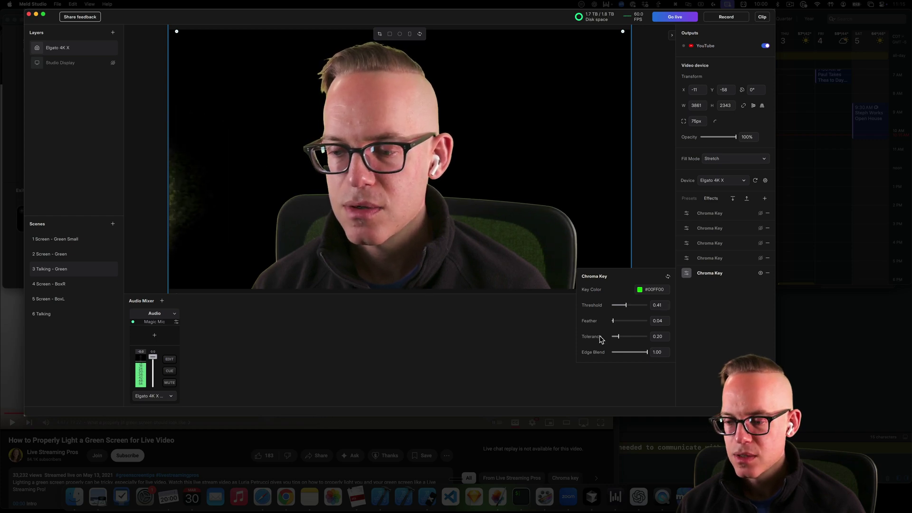
{"action": "left_click_drag", "start_coordinate": [619, 336], "coordinate": [612, 336]}
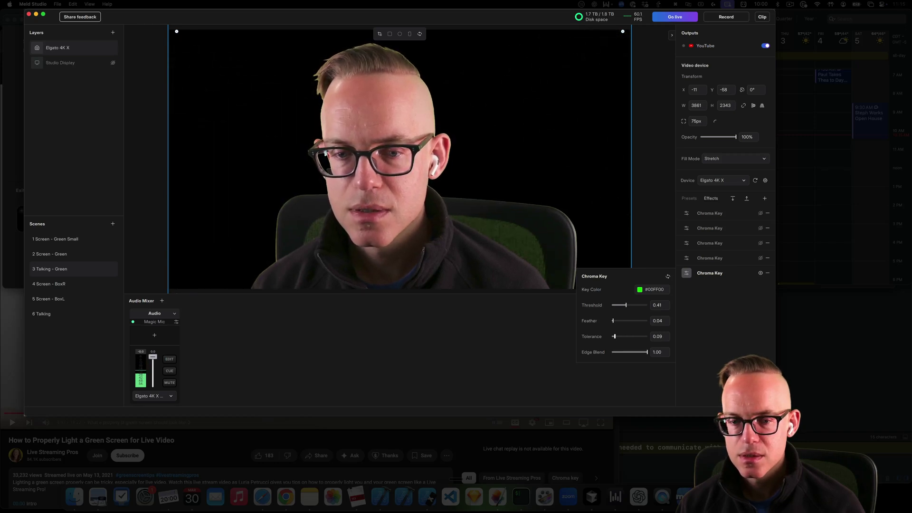
{"action": "left_click_drag", "start_coordinate": [614, 337], "coordinate": [617, 336]}
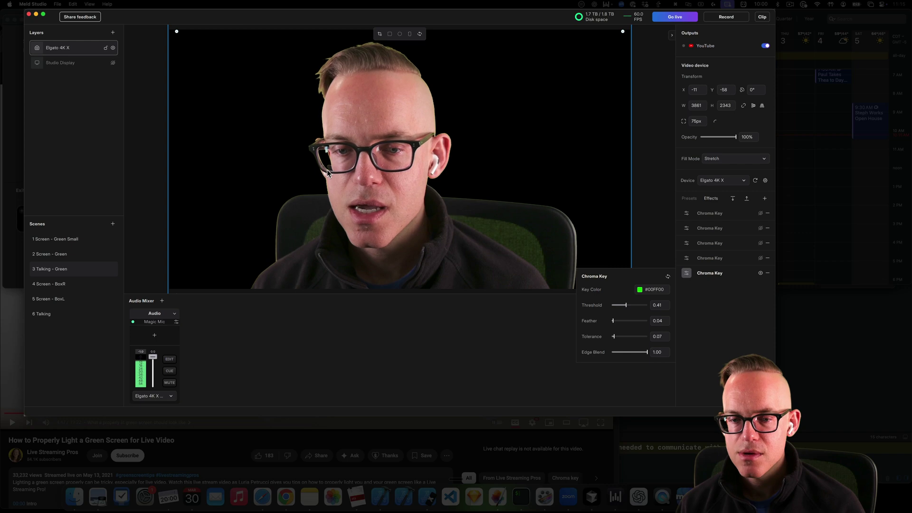
Test the Chroma Key with edge blend at 0.00, and return it to 1.00
{"action": "left_click", "coordinate": [656, 352]}
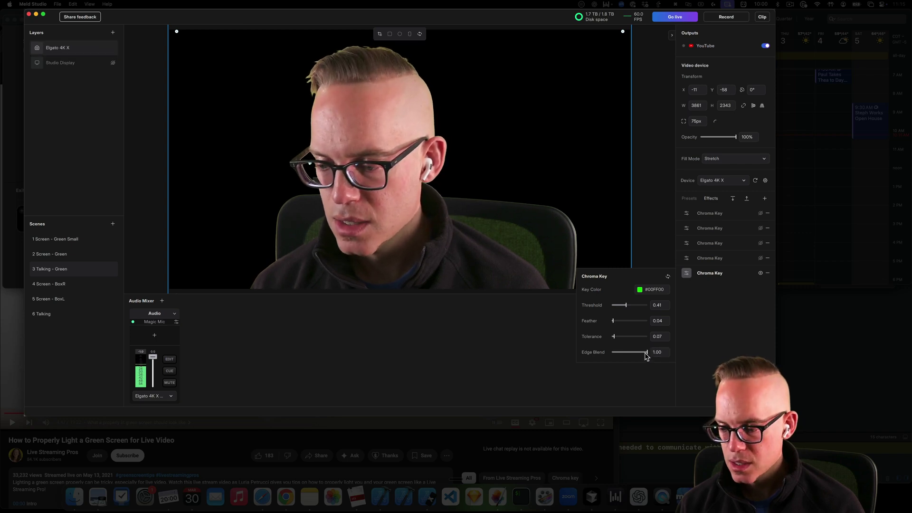
{"action": "type", "text": "0.04"}
{"action": "key", "text": "Return"}
{"action": "left_click_drag", "start_coordinate": [613, 352], "coordinate": [636, 352]}
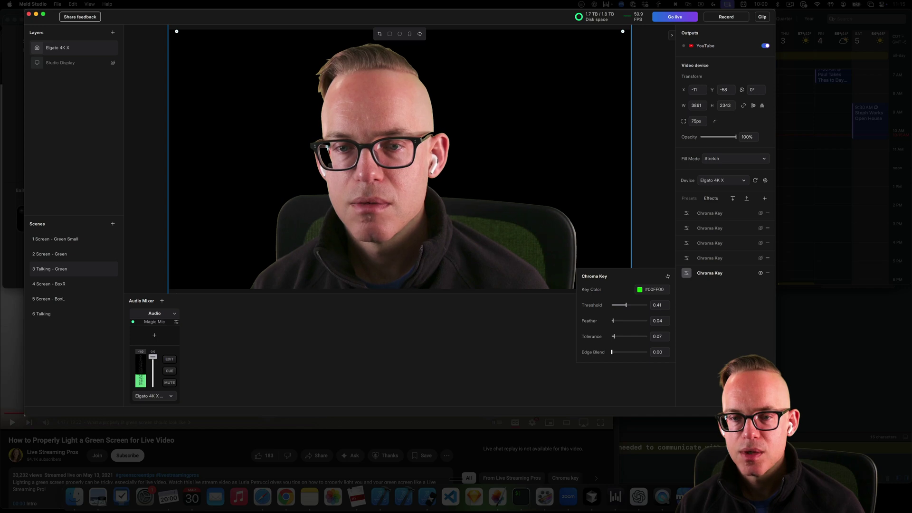
{"action": "left_click_drag", "start_coordinate": [611, 352], "coordinate": [645, 352]}
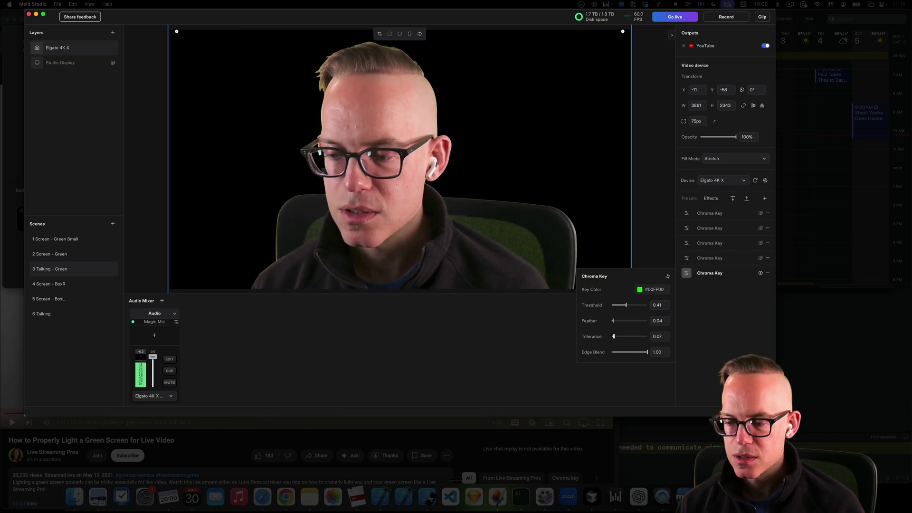
Set the active Chroma Key's tolerance to 0.02 and its threshold to 0.43
{"action": "left_click_drag", "start_coordinate": [615, 336], "coordinate": [611, 337]}
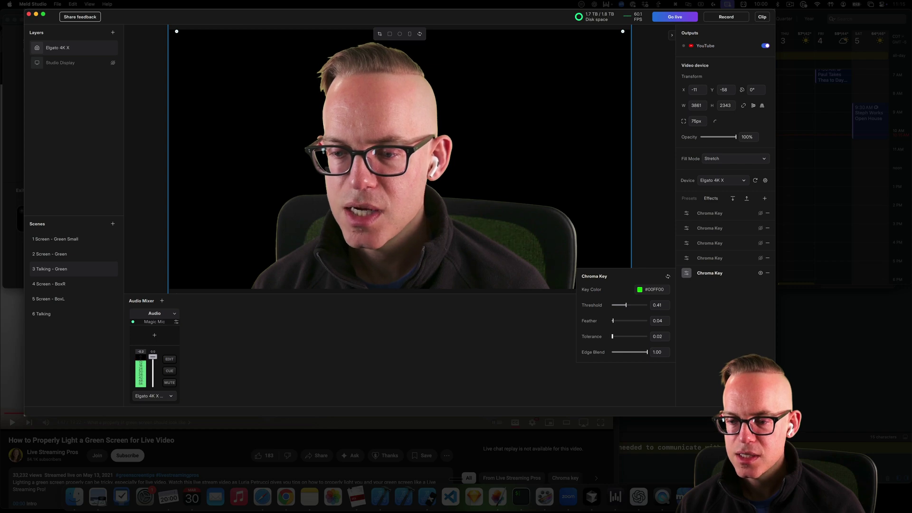
{"action": "left_click_drag", "start_coordinate": [611, 337], "coordinate": [613, 336]}
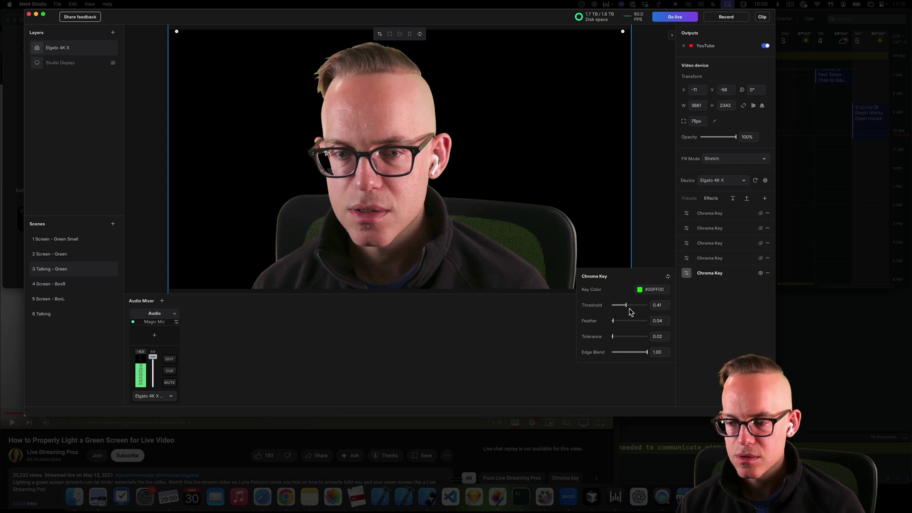
{"action": "left_click_drag", "start_coordinate": [625, 305], "coordinate": [627, 305]}
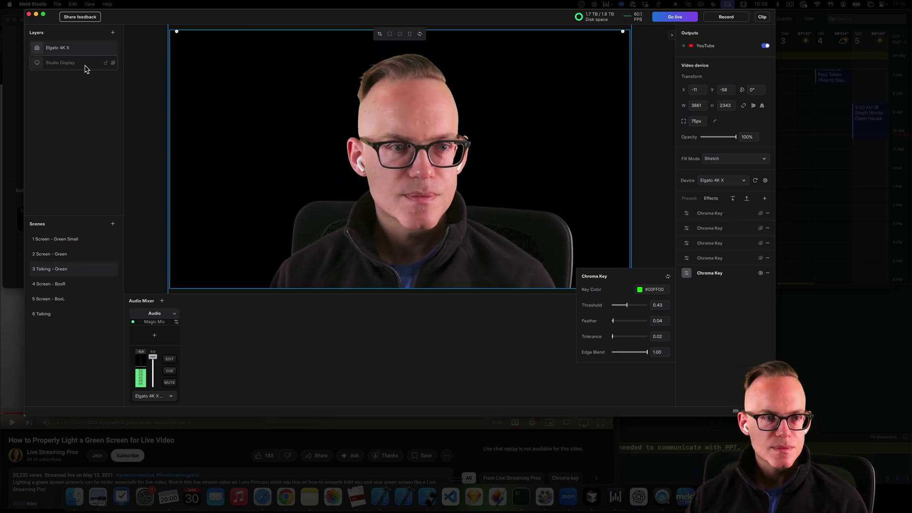
Show the Studio Display layer and add a display capture layer with the Built-in Retina Display as its source
{"action": "left_click", "coordinate": [113, 62]}
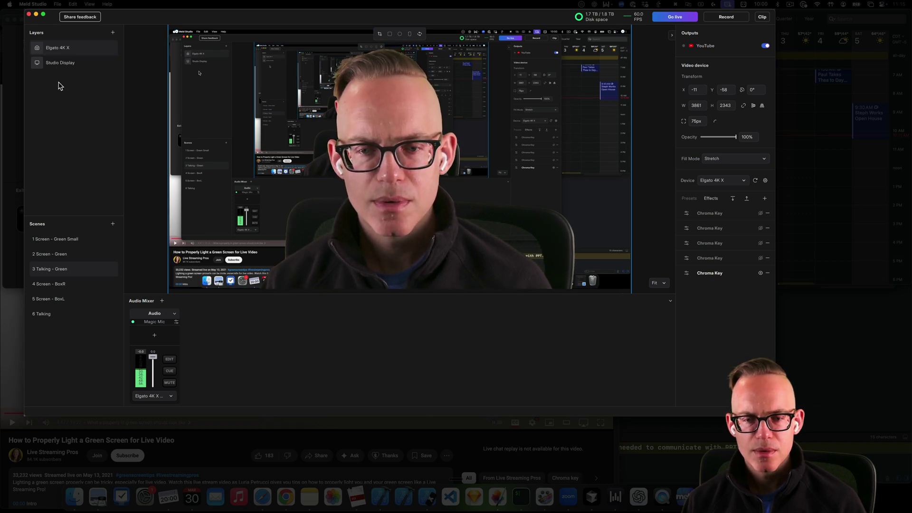
{"action": "left_click", "coordinate": [113, 33]}
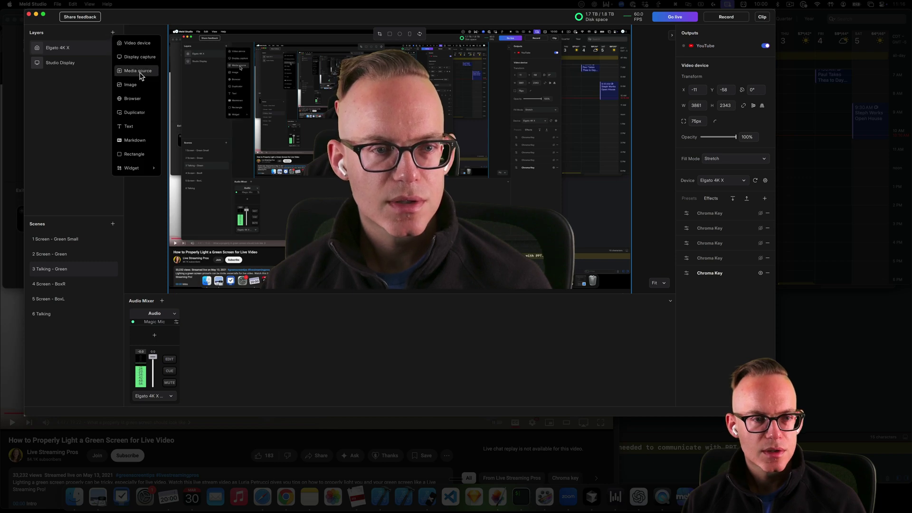
{"action": "left_click", "coordinate": [151, 58]}
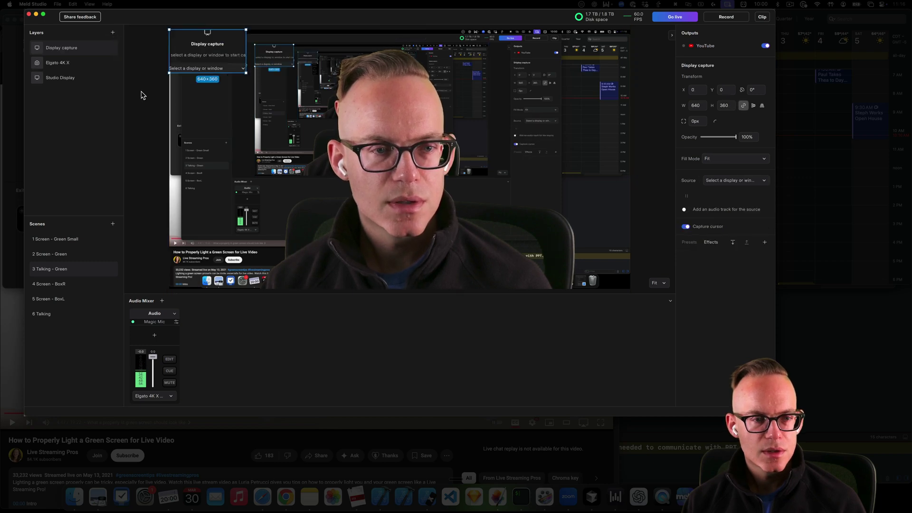
{"action": "double_click", "coordinate": [74, 48]}
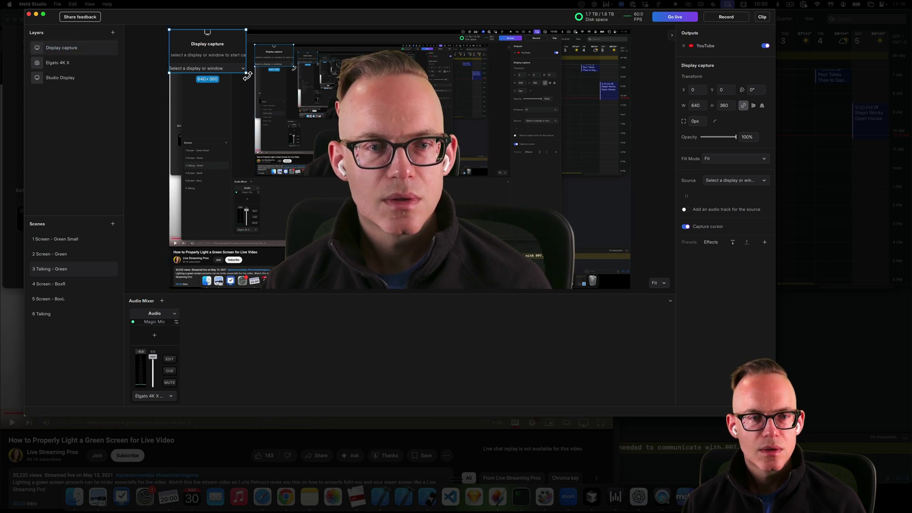
{"action": "left_click", "coordinate": [215, 69]}
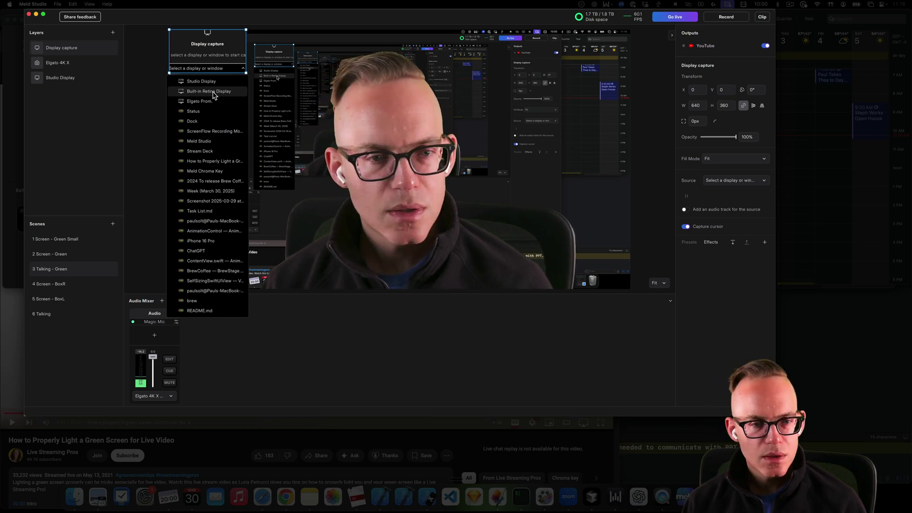
{"action": "left_click", "coordinate": [213, 93]}
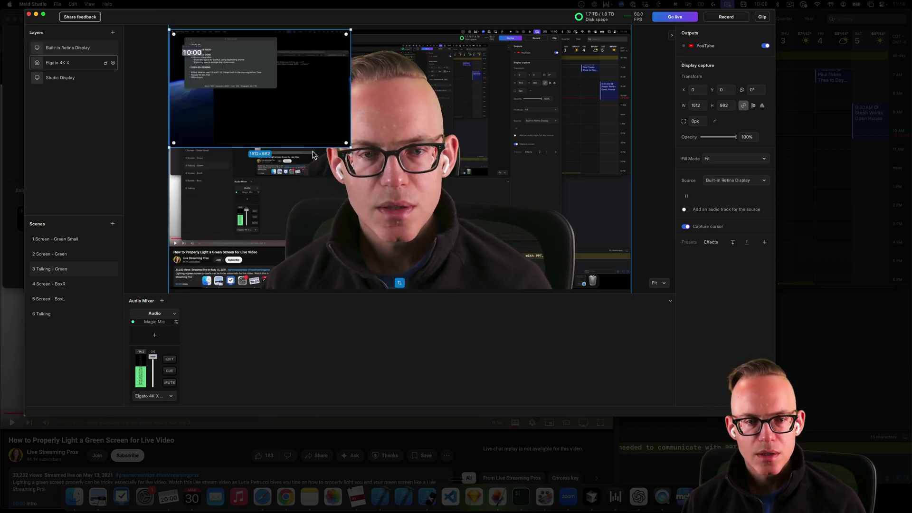
Enlarge the Built-in Retina Display capture to 4208 × 2733 and place the Elgato 4K X layer above it
{"action": "left_click_drag", "start_coordinate": [616, 273], "coordinate": [674, 287]}
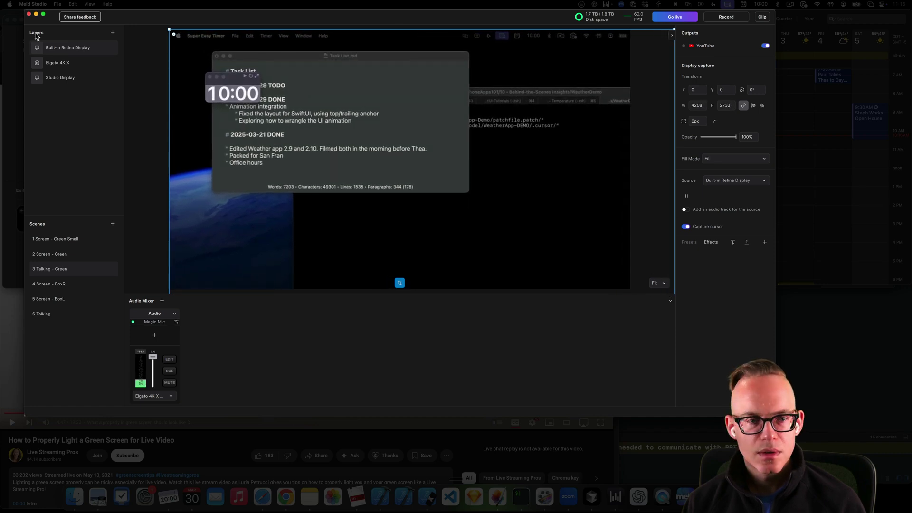
{"action": "left_click_drag", "start_coordinate": [56, 69], "coordinate": [56, 52]}
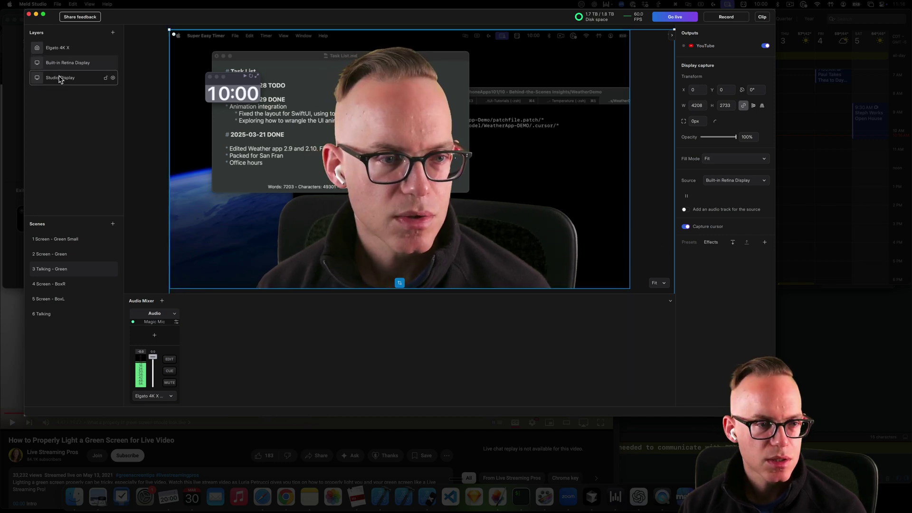
Set the Elgato 4K X layer's active Chroma Key to threshold 0.44 and tolerance 0.03, testing tolerances up to 0.15
{"action": "left_click", "coordinate": [67, 48]}
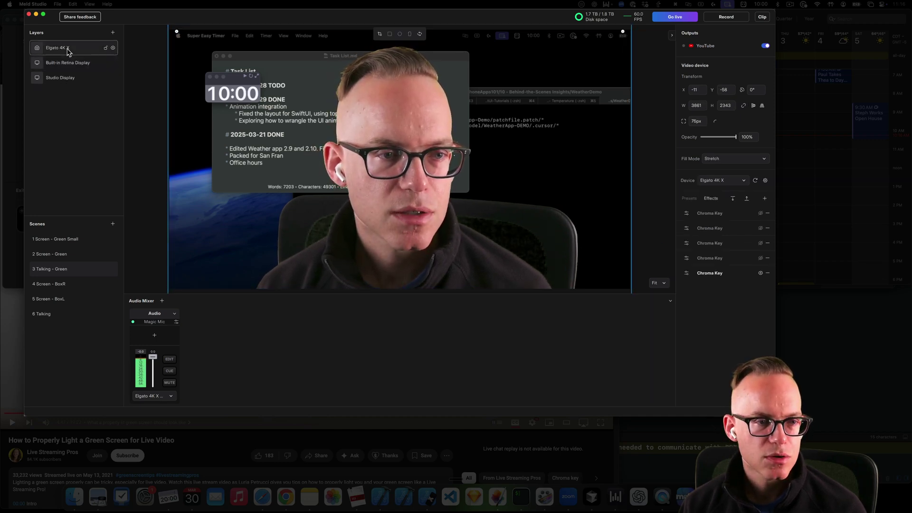
{"action": "left_click", "coordinate": [687, 274]}
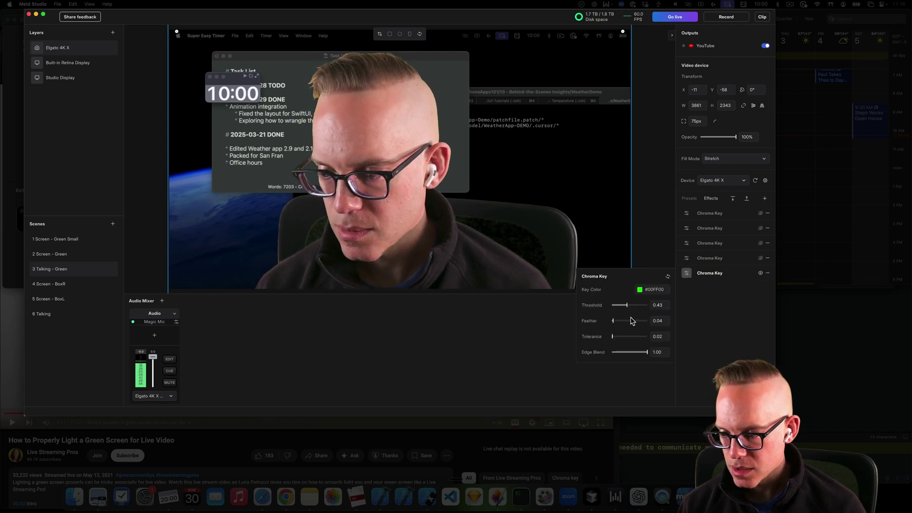
{"action": "left_click_drag", "start_coordinate": [627, 305], "coordinate": [627, 305]}
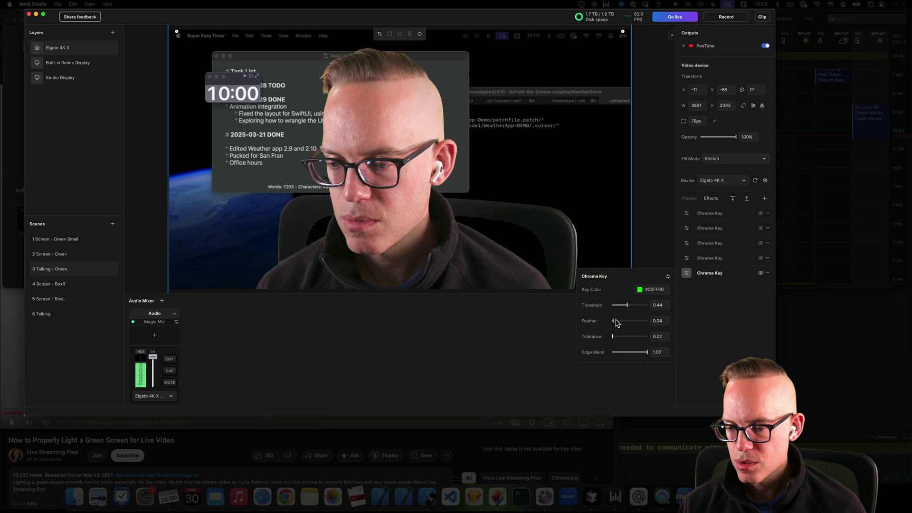
{"action": "left_click_drag", "start_coordinate": [611, 336], "coordinate": [616, 336]}
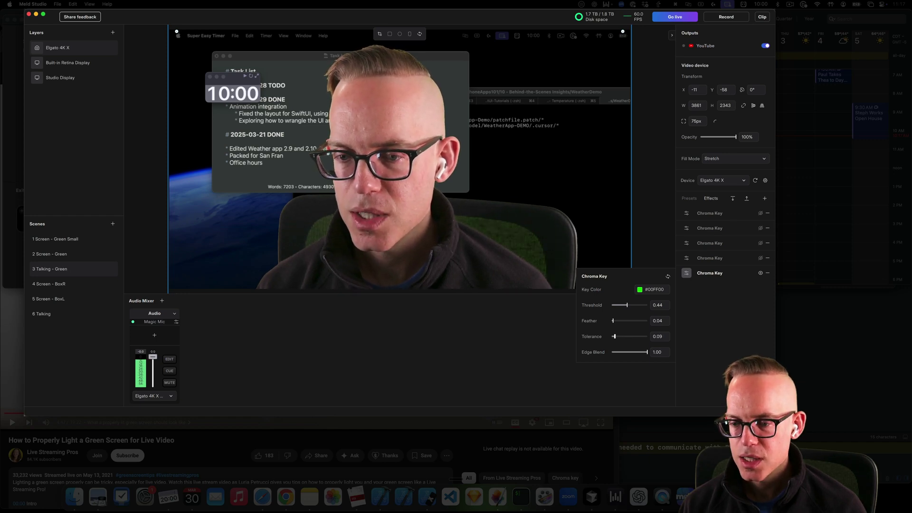
{"action": "left_click_drag", "start_coordinate": [614, 336], "coordinate": [613, 336]}
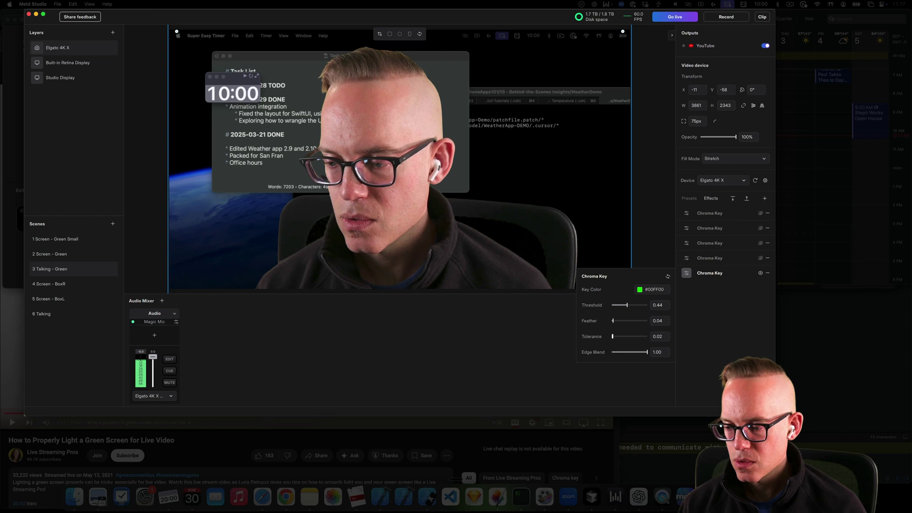
{"action": "left_click_drag", "start_coordinate": [613, 337], "coordinate": [615, 337]}
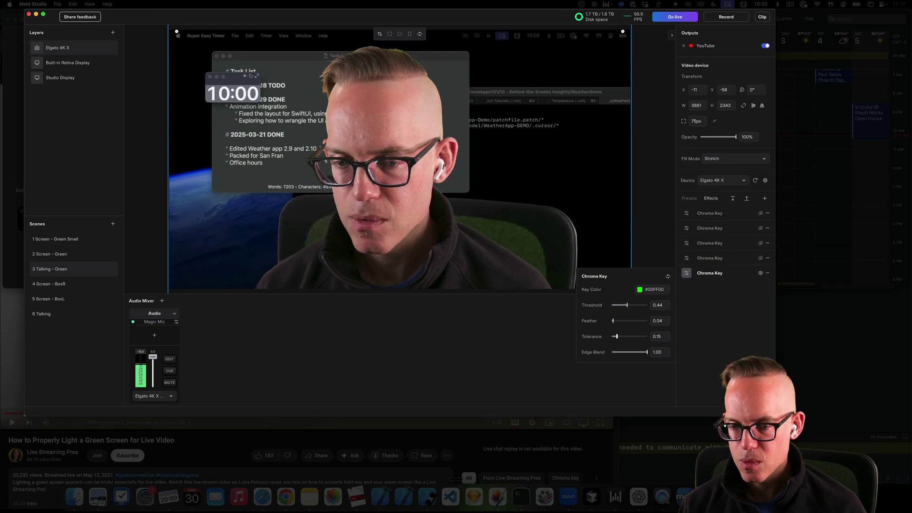
{"action": "left_click_drag", "start_coordinate": [616, 336], "coordinate": [613, 336]}
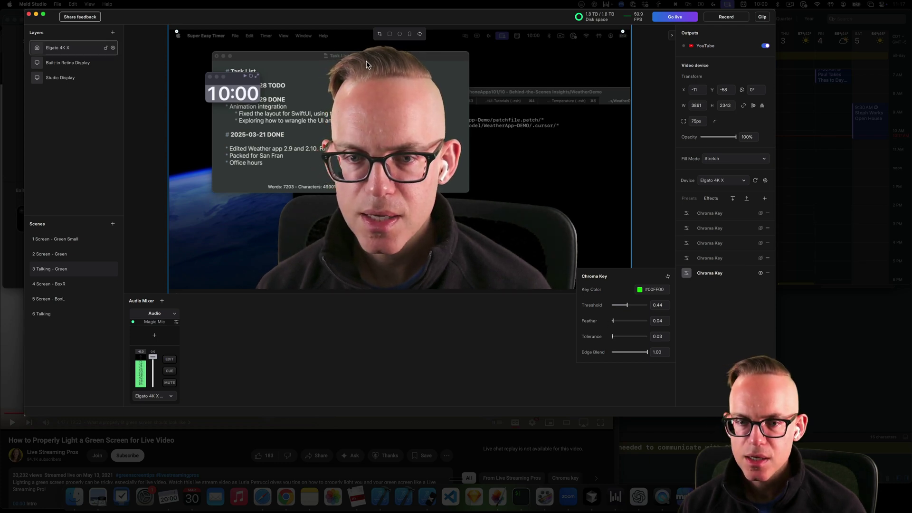
Disable the active Chroma Key to compare against the unkeyed camera image, and enable it again
{"action": "left_click", "coordinate": [760, 272]}
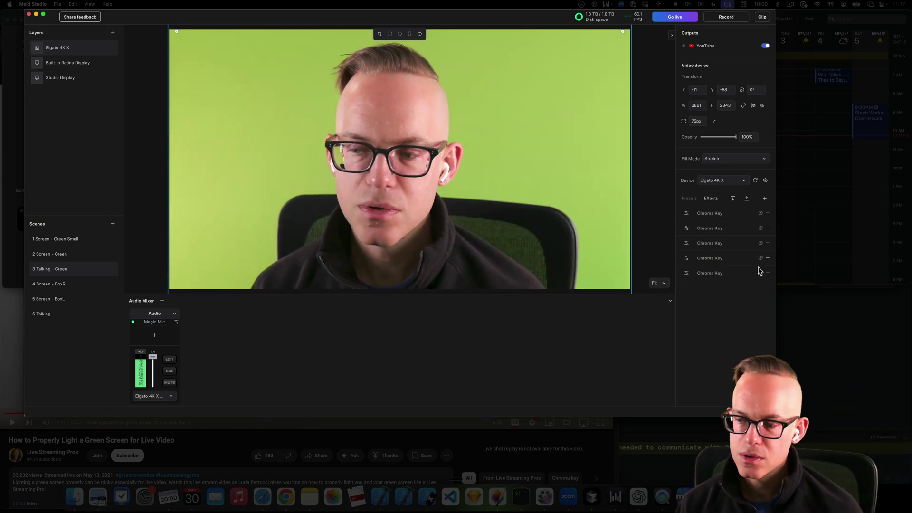
{"action": "left_click", "coordinate": [760, 274]}
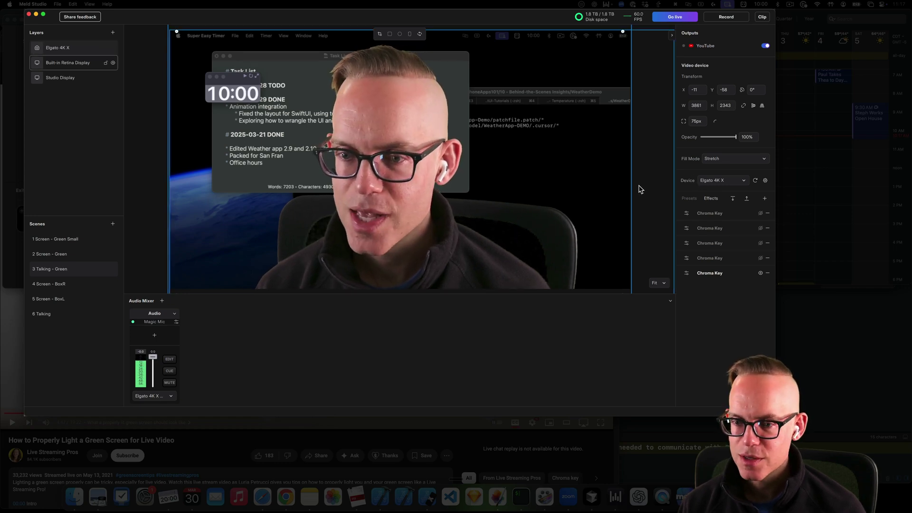
Test a tolerance of 0.29 on the active Chroma Key, and set tolerance to 0.06 and edge blend to 0.87
{"action": "left_click", "coordinate": [686, 273]}
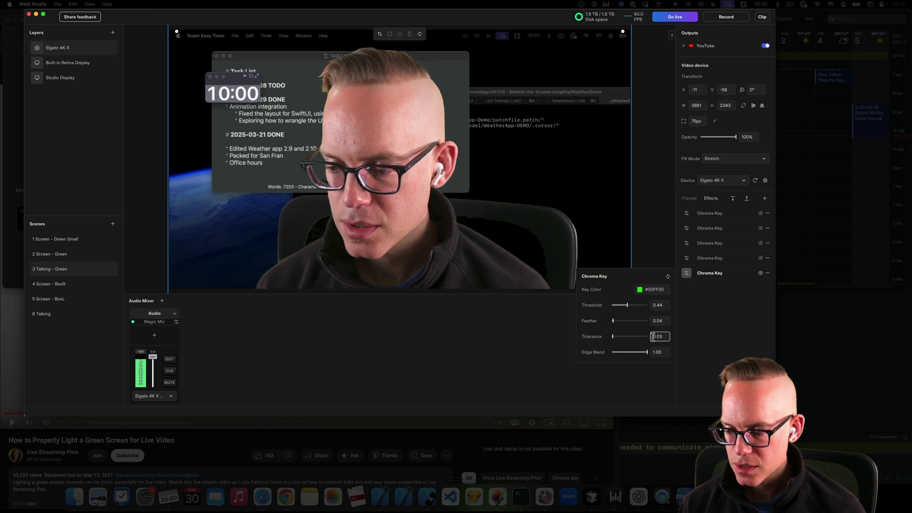
{"action": "mouse_move", "coordinate": [647, 353]}
{"action": "left_mouse_down"}
{"action": "mouse_move", "coordinate": [611, 353]}
{"action": "mouse_move", "coordinate": [648, 352]}
{"action": "left_mouse_up"}
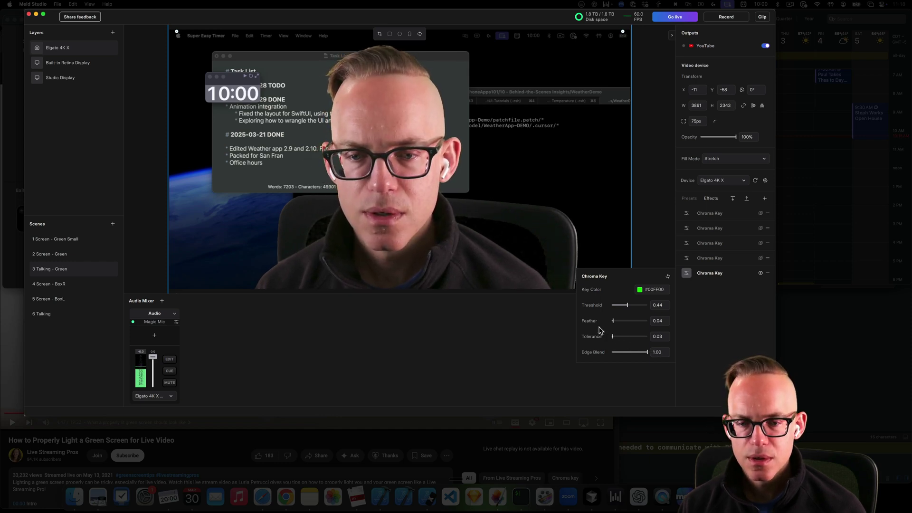
{"action": "left_click_drag", "start_coordinate": [613, 336], "coordinate": [624, 337]}
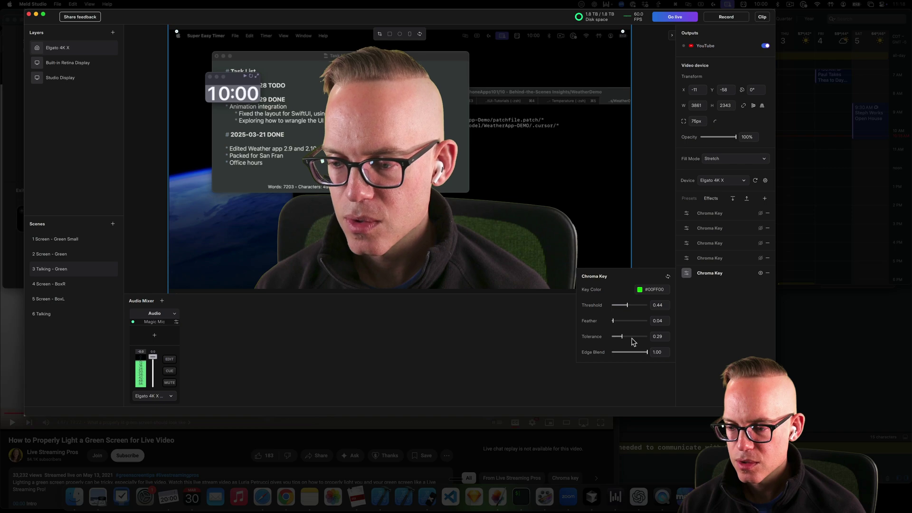
{"action": "mouse_move", "coordinate": [619, 336]}
{"action": "left_mouse_down"}
{"action": "mouse_move", "coordinate": [639, 336]}
{"action": "mouse_move", "coordinate": [633, 352]}
{"action": "mouse_move", "coordinate": [612, 352]}
{"action": "mouse_move", "coordinate": [643, 352]}
{"action": "mouse_move", "coordinate": [613, 337]}
{"action": "left_mouse_up"}
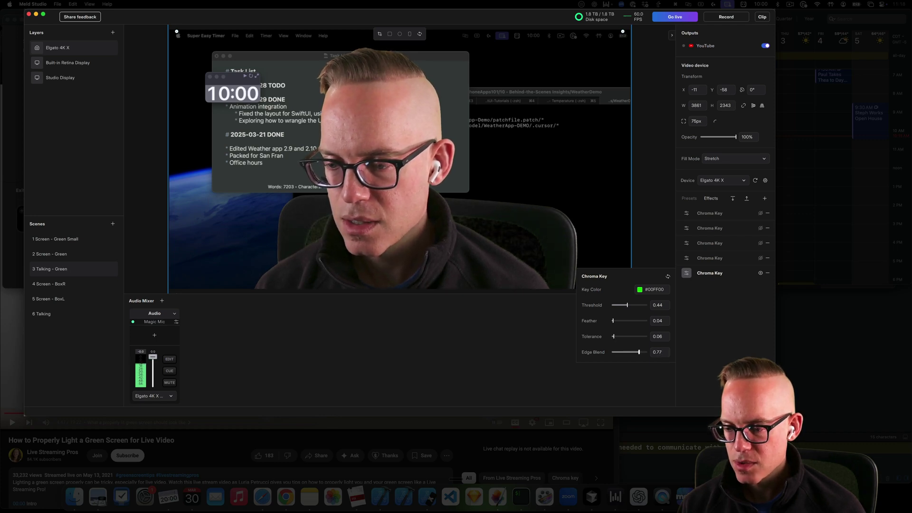
{"action": "left_click_drag", "start_coordinate": [617, 352], "coordinate": [643, 352]}
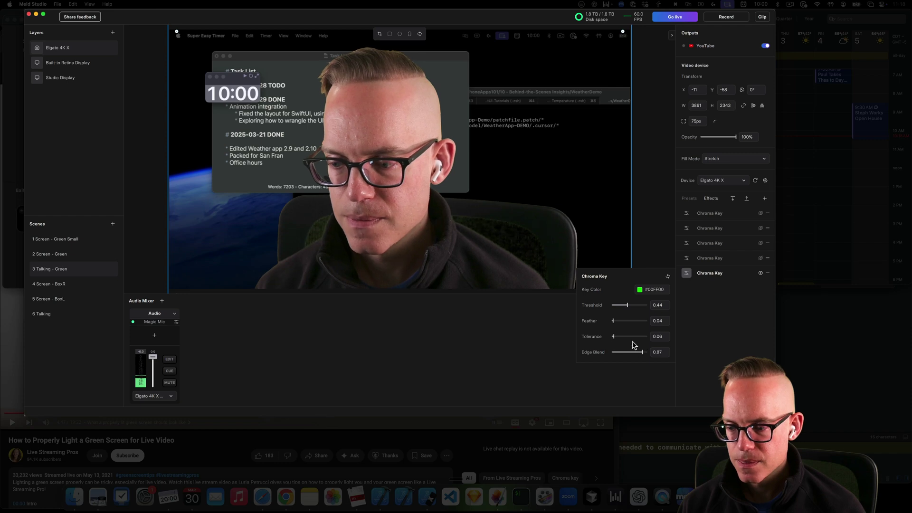
Test a feather of 0.06 on the active Chroma Key and set it back to 0.04
{"action": "left_click_drag", "start_coordinate": [612, 321], "coordinate": [614, 320]}
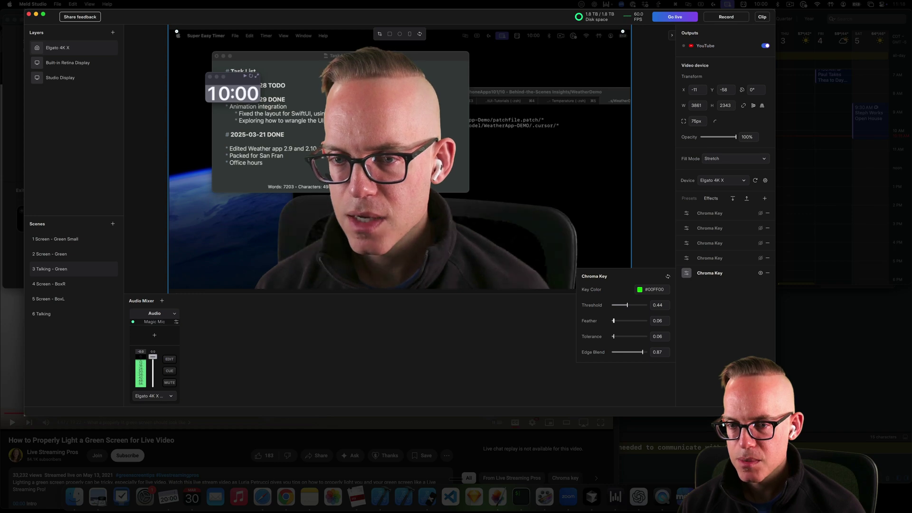
{"action": "mouse_move", "coordinate": [614, 320]}
{"action": "left_mouse_down"}
{"action": "mouse_move", "coordinate": [624, 320]}
{"action": "mouse_move", "coordinate": [612, 321]}
{"action": "left_mouse_up"}
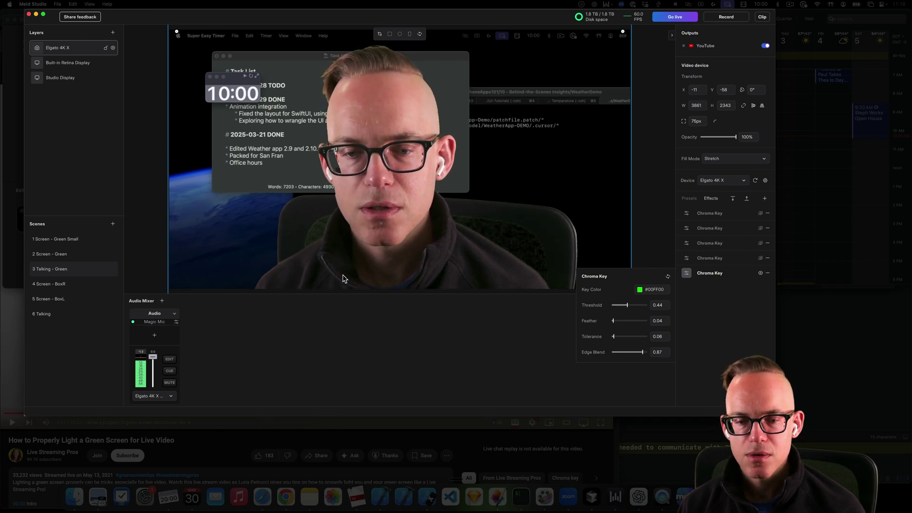
{"action": "left_click_drag", "start_coordinate": [223, 92], "coordinate": [200, 107]}
{"action": "key", "text": "super+z"}
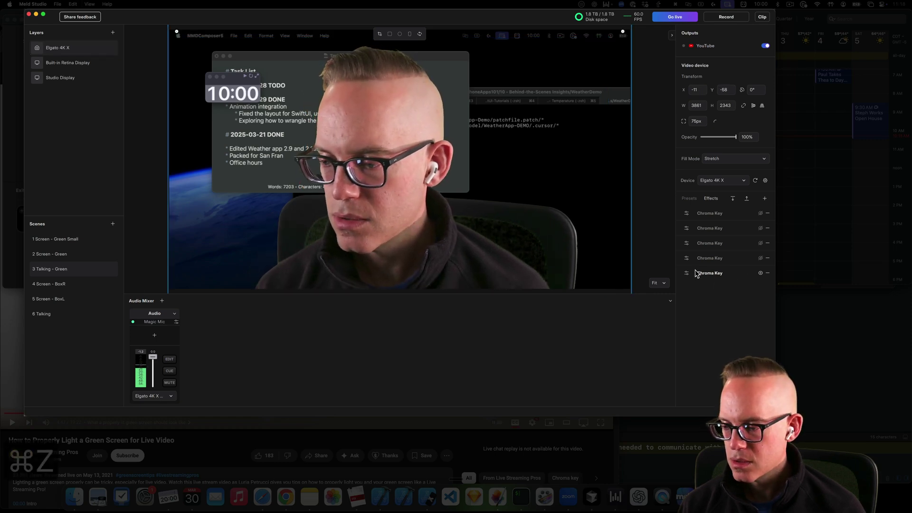
Enable the fourth Chroma Key in place of the fifth, and capture area screenshots of both keys' settings
{"action": "left_click", "coordinate": [760, 258]}
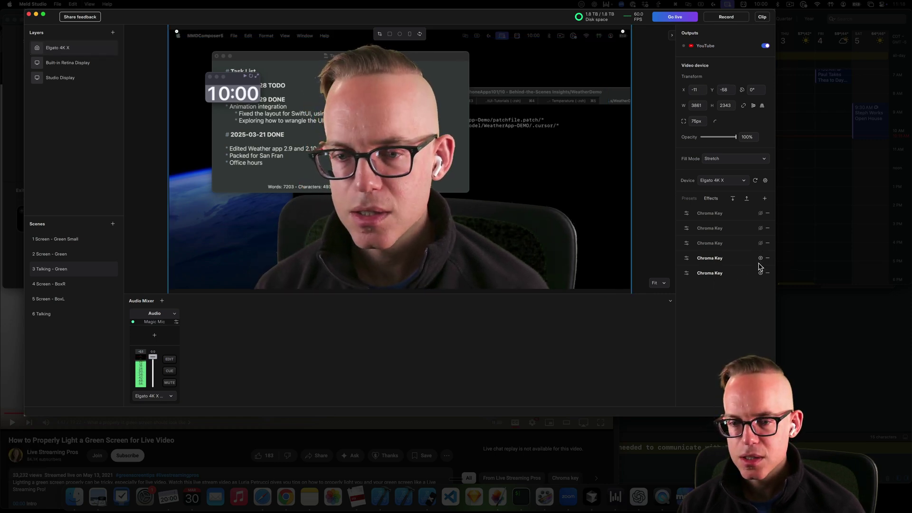
{"action": "left_click", "coordinate": [760, 273]}
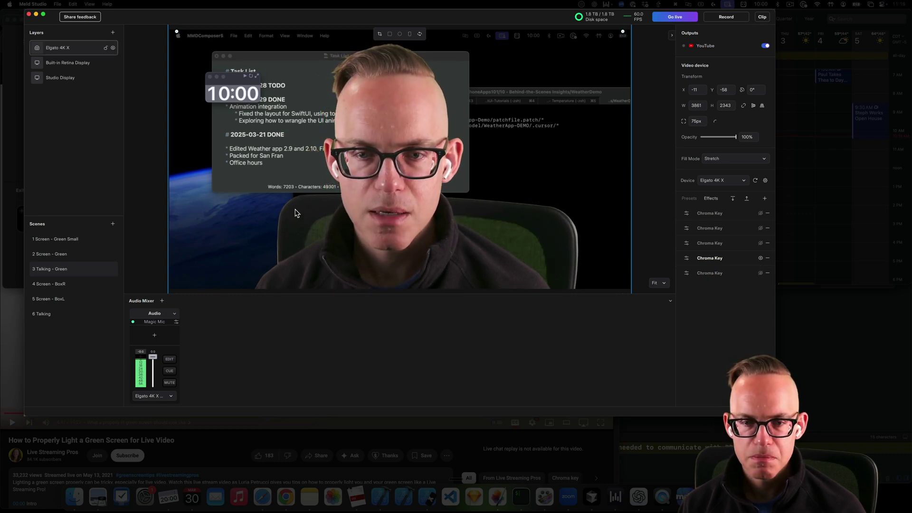
{"action": "left_click", "coordinate": [686, 258]}
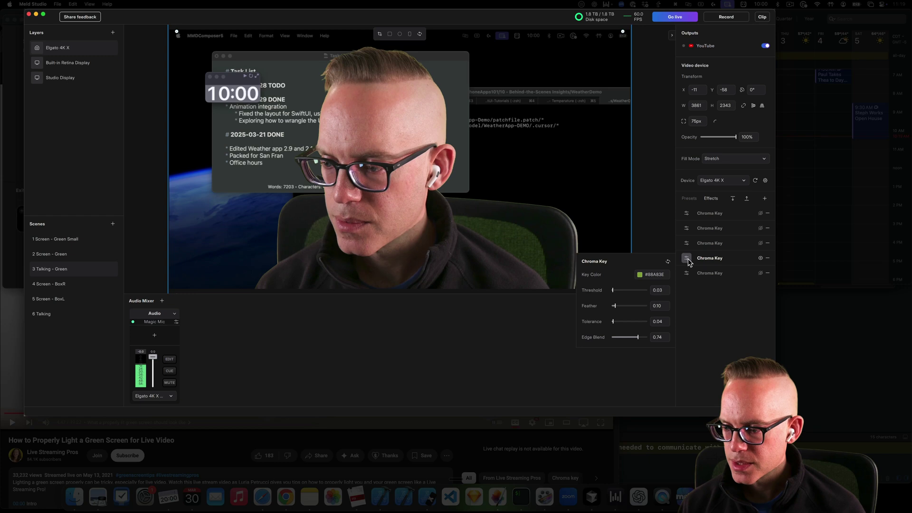
{"action": "key", "text": "shift+super+4"}
{"action": "left_click_drag", "start_coordinate": [566, 235], "coordinate": [682, 353]}
{"action": "left_click", "coordinate": [687, 273]}
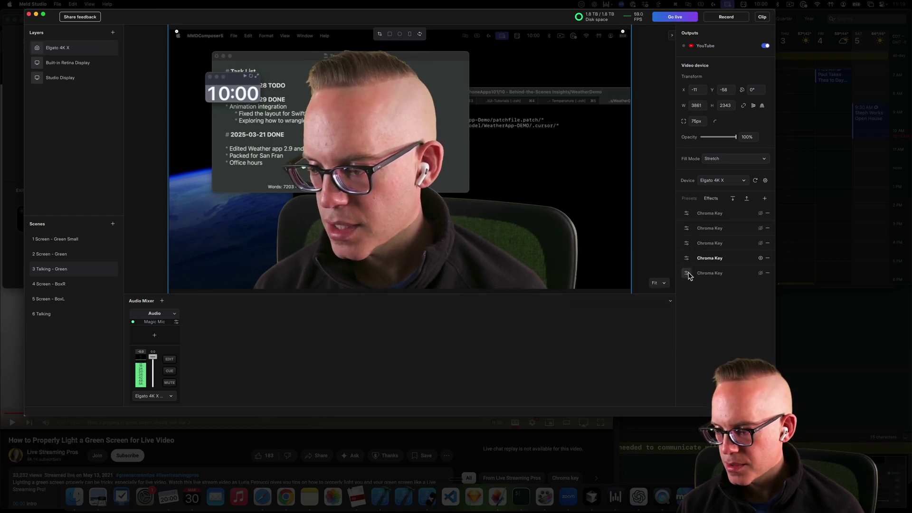
{"action": "key", "text": "shift+super+4"}
{"action": "left_click_drag", "start_coordinate": [564, 261], "coordinate": [671, 393]}
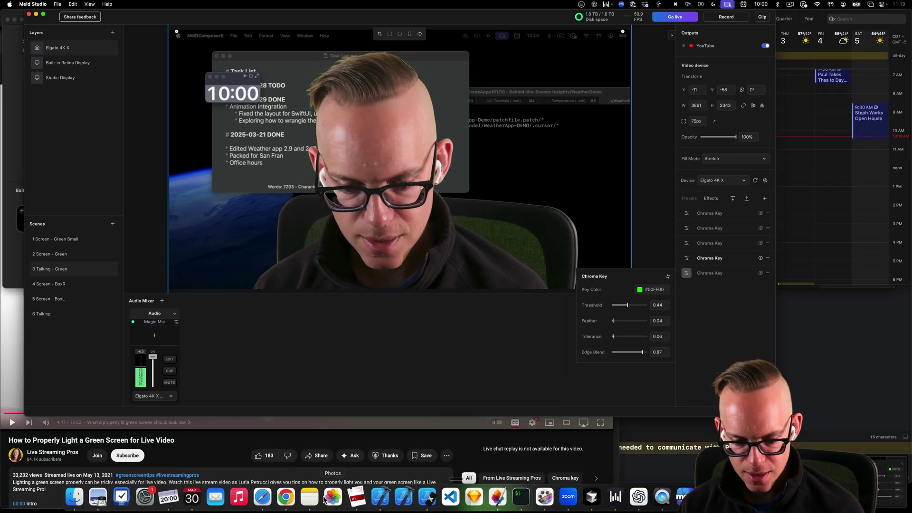
Show the Meld Chroma Key note in Notes and open the two newest screenshots from Finder in a Preview window beside it
{"action": "left_click", "coordinate": [309, 496]}
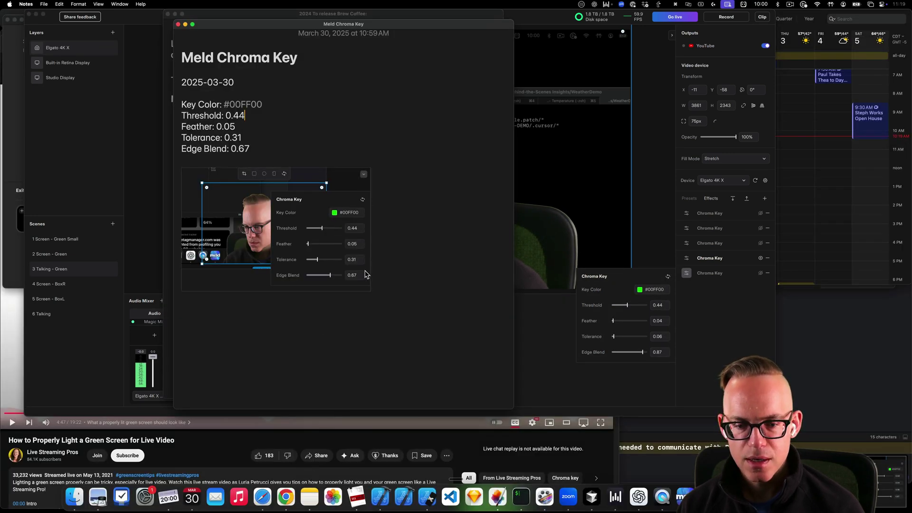
{"action": "left_click", "coordinate": [70, 498]}
{"action": "left_click", "coordinate": [492, 207]}
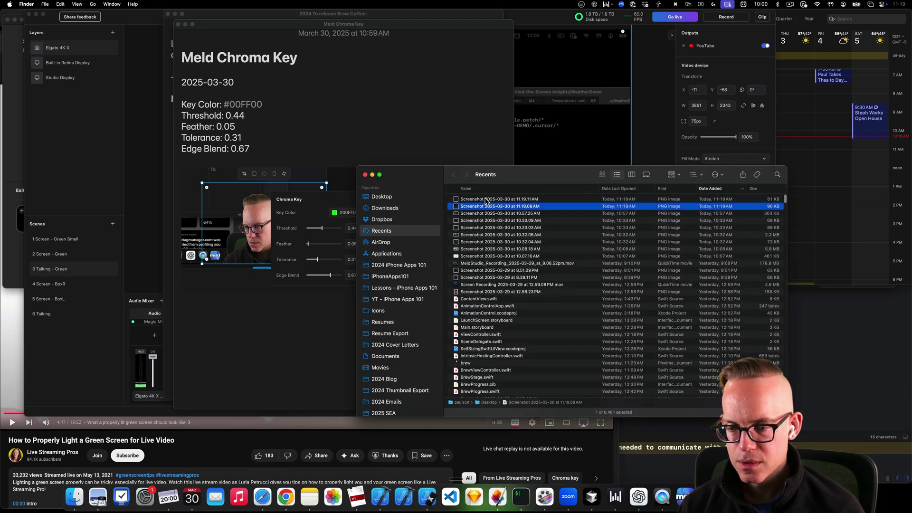
{"action": "left_click", "coordinate": [485, 200], "text": "shift"}
{"action": "key", "text": "super+o"}
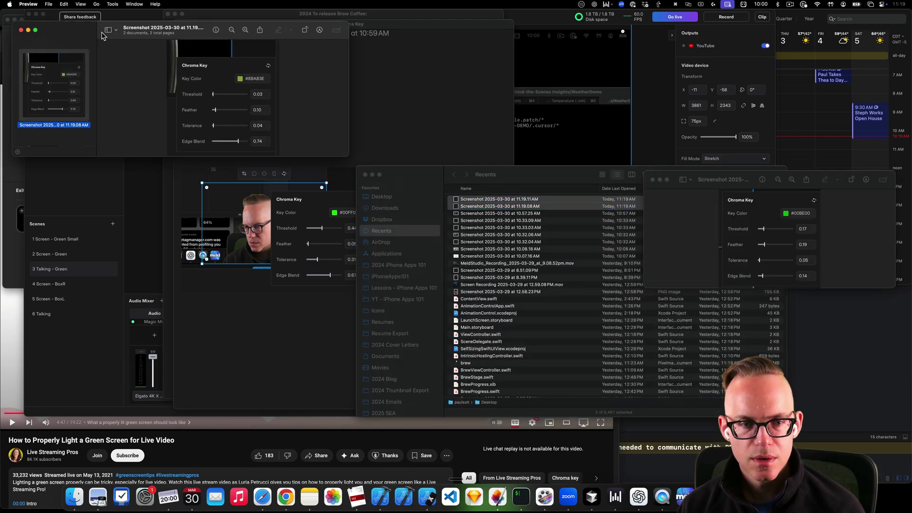
{"action": "left_click_drag", "start_coordinate": [62, 26], "coordinate": [531, 70]}
{"action": "left_click", "coordinate": [375, 109]}
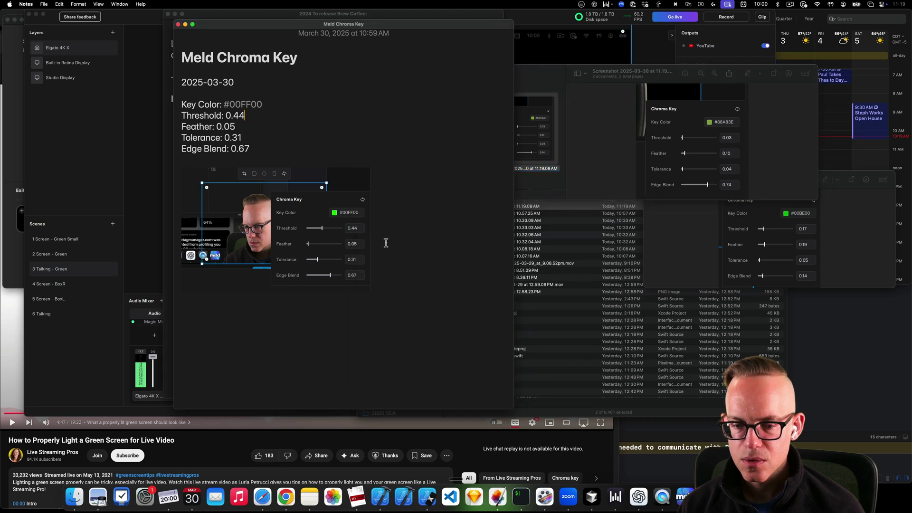
Compare the two Chroma Key settings screenshots in Preview, and return to Meld Studio
{"action": "left_click", "coordinate": [573, 175]}
{"action": "key", "text": "Down"}
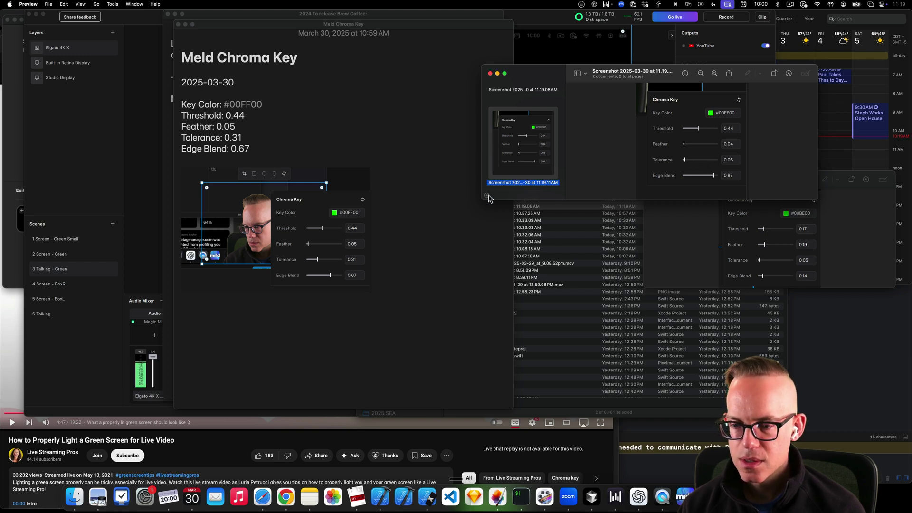
{"action": "key", "text": "Up"}
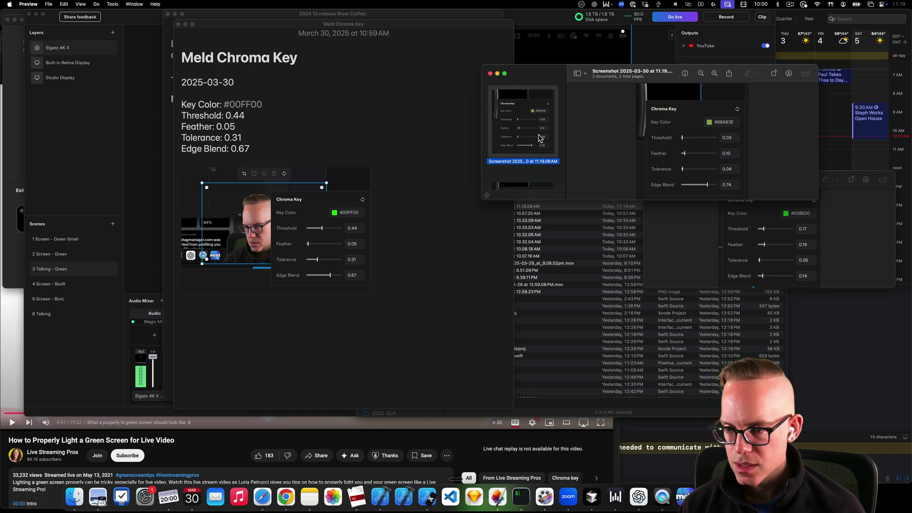
{"action": "left_click_drag", "start_coordinate": [536, 136], "coordinate": [530, 147]}
{"action": "left_click_drag", "start_coordinate": [536, 136], "coordinate": [497, 188]}
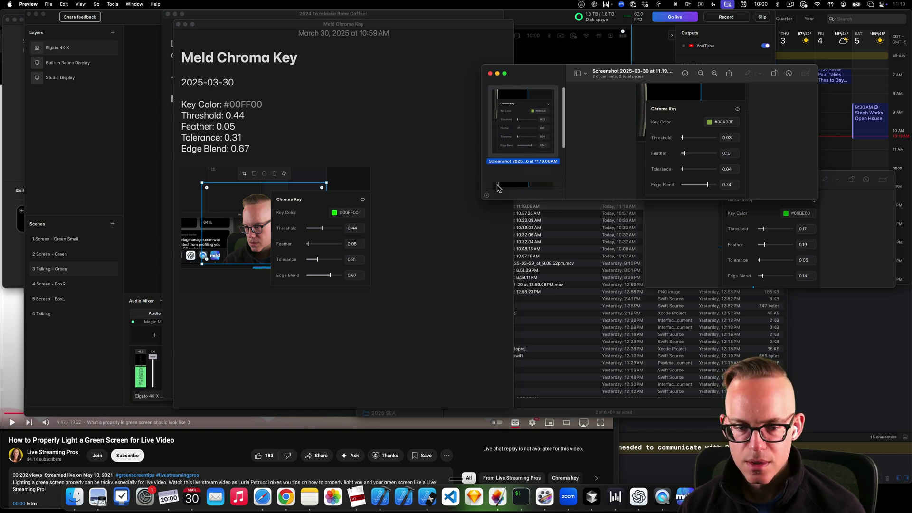
{"action": "left_click", "coordinate": [544, 49]}
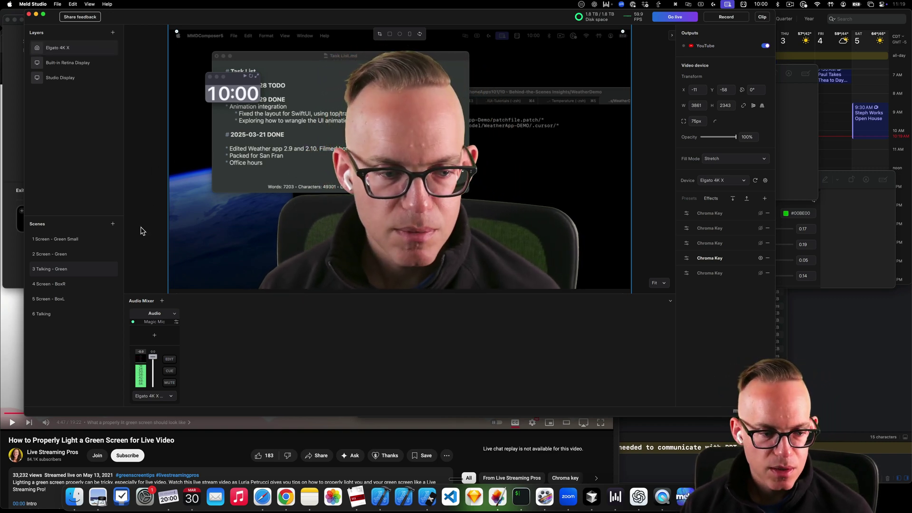
Disable the fourth Chroma Key and check scenes 1 through 5, ending on 4 Screen - BoxR
{"action": "left_click", "coordinate": [761, 259]}
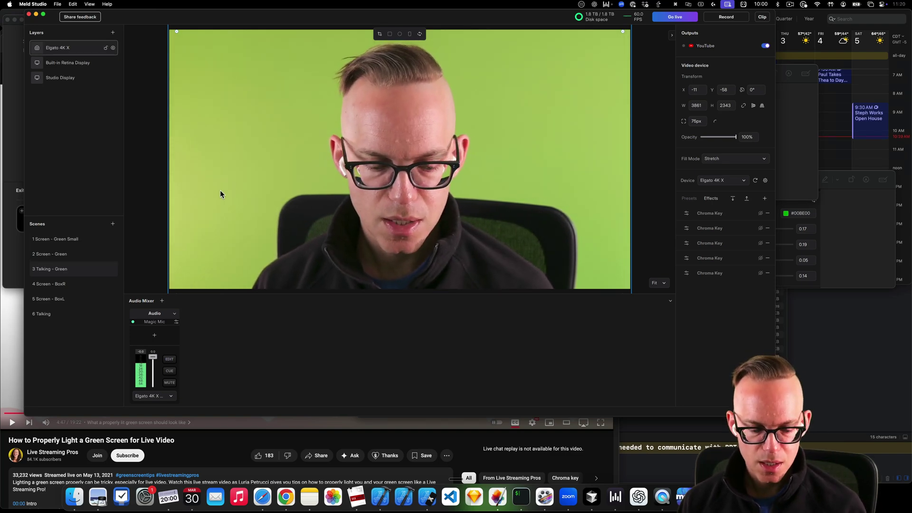
{"action": "key", "text": "super+1"}
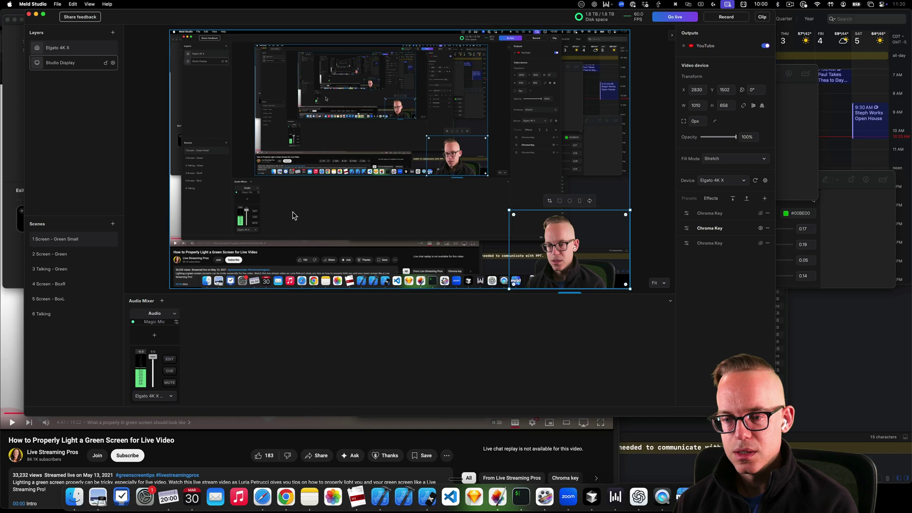
{"action": "key", "text": "super+2"}
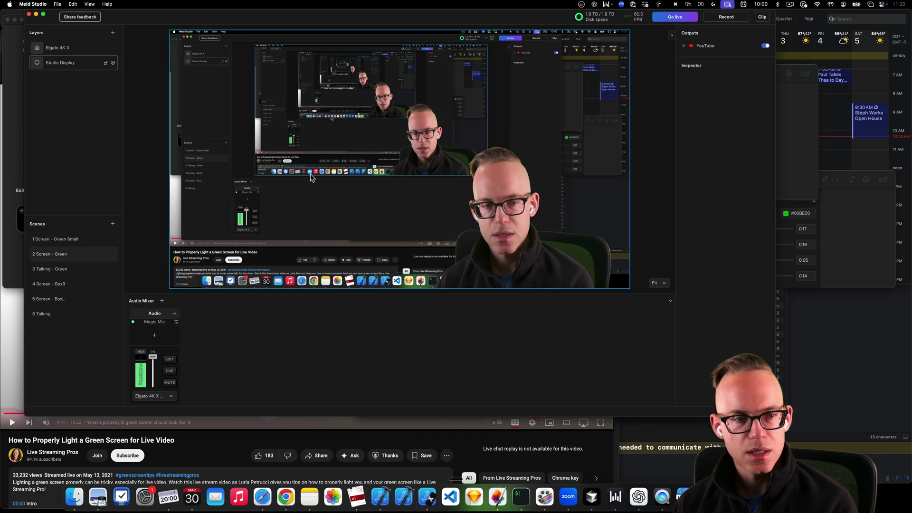
{"action": "key", "text": "super+3"}
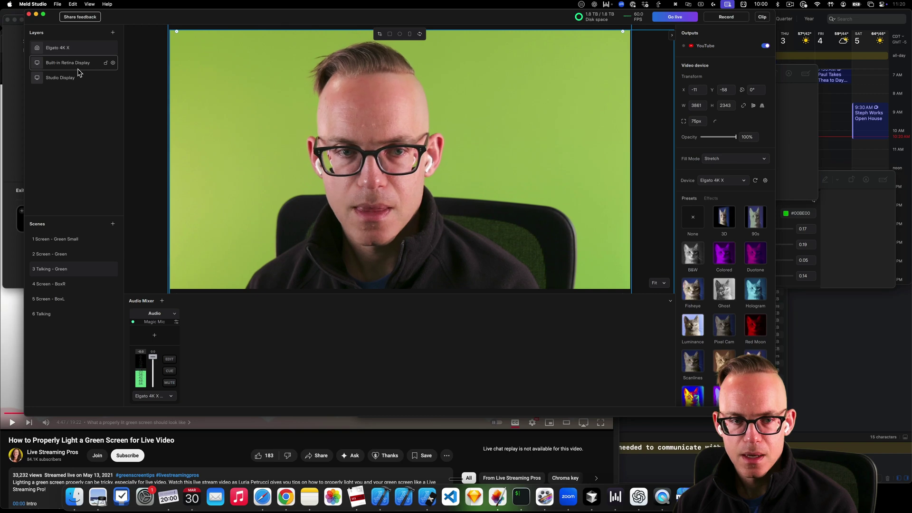
{"action": "key", "text": "super+4"}
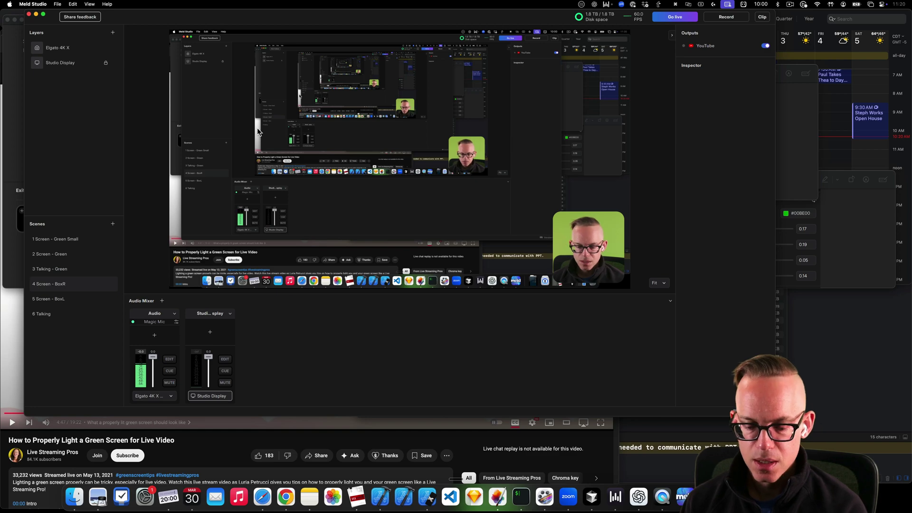
{"action": "key", "text": "super+5"}
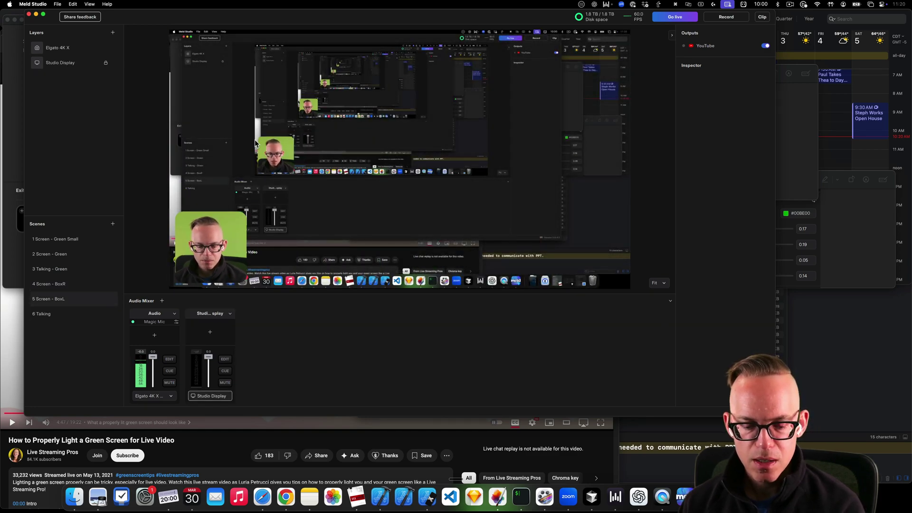
{"action": "key", "text": "super+4"}
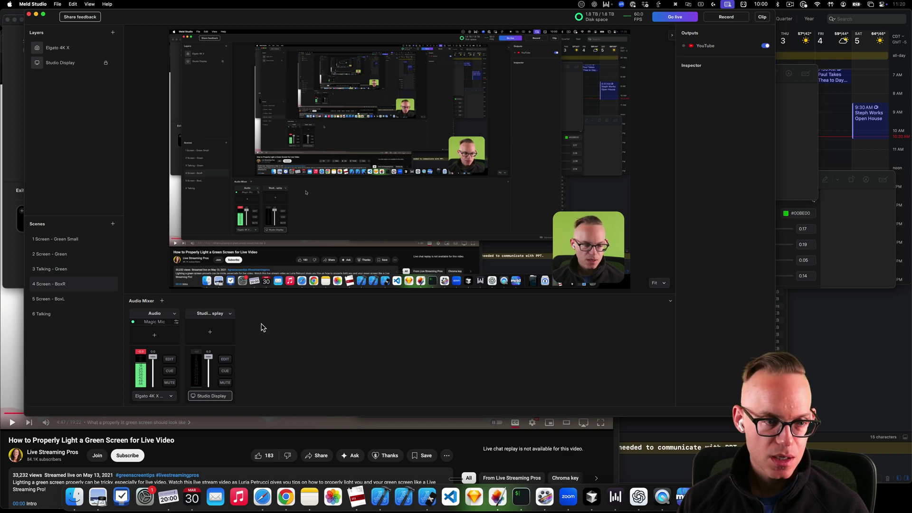
Check the installed version of Meld Studio in its About information, and close it
{"action": "left_click", "coordinate": [34, 4]}
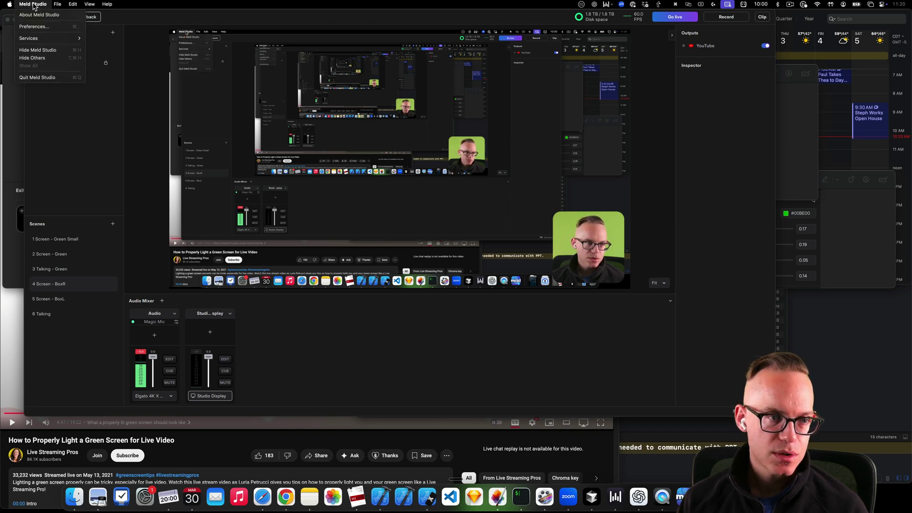
{"action": "left_click", "coordinate": [33, 5]}
{"action": "left_click", "coordinate": [33, 5]}
{"action": "left_click", "coordinate": [39, 15]}
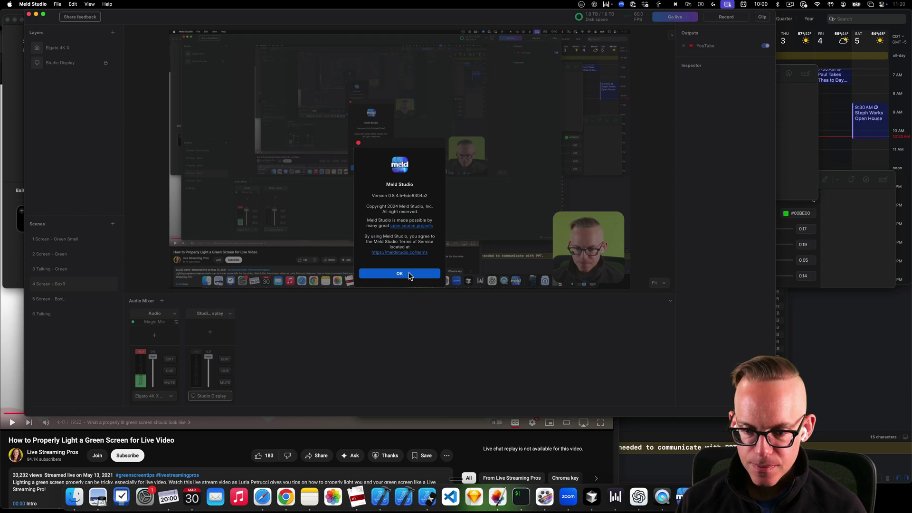
{"action": "left_click", "coordinate": [410, 275]}
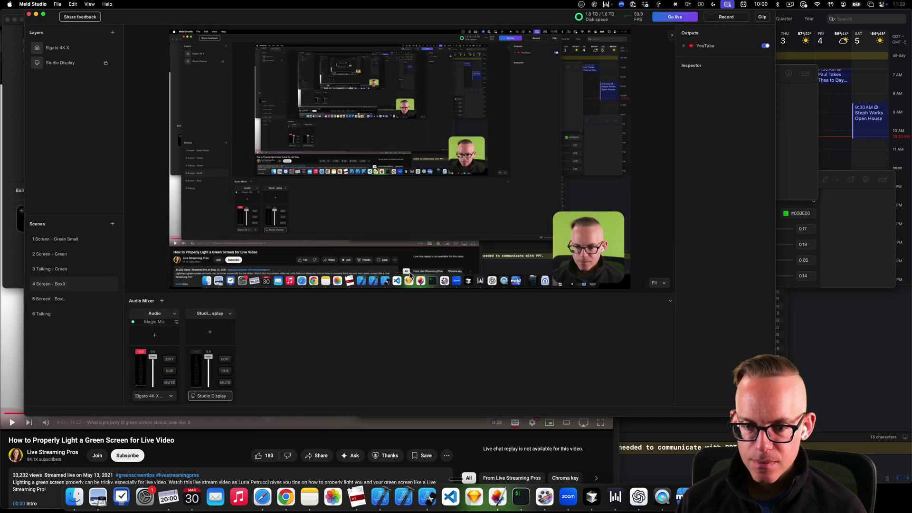
Open meldstudio.co in a new Safari tab and look over its home page, including the free-use claim under the download
{"action": "left_click", "coordinate": [265, 498]}
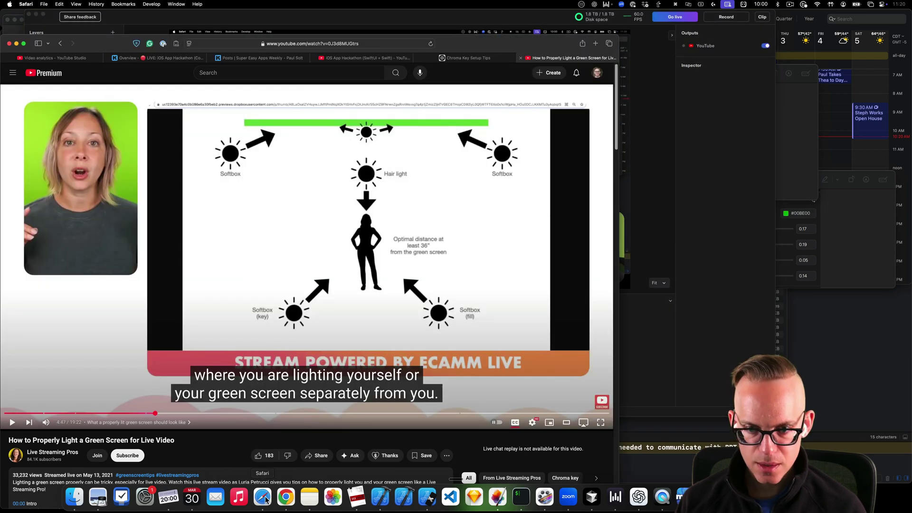
{"action": "key", "text": "super+t"}
{"action": "type", "text": "meldstudio.co"}
{"action": "key", "text": "Return"}
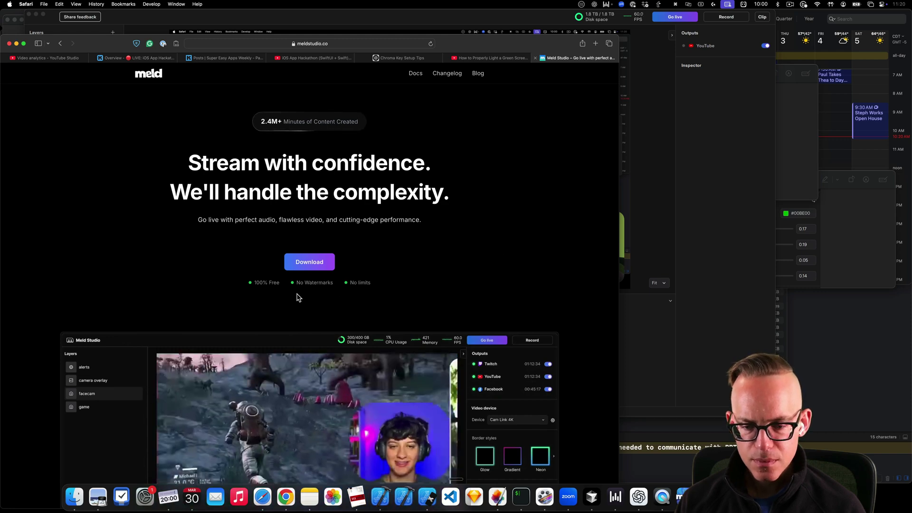
{"action": "triple_click", "coordinate": [272, 282]}
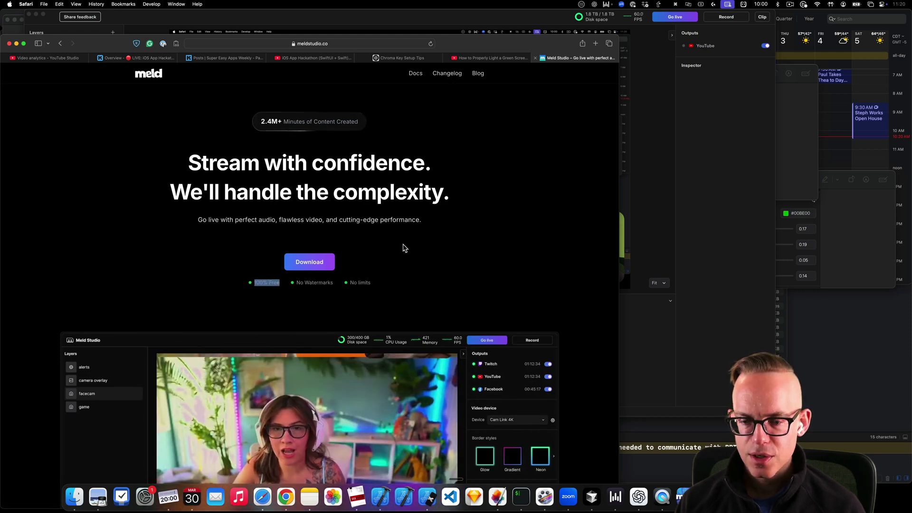
{"action": "scroll", "coordinate": [406, 256], "scroll_direction": "down", "scroll_amount": 5}
{"action": "scroll", "coordinate": [410, 265], "scroll_direction": "down", "scroll_amount": 10}
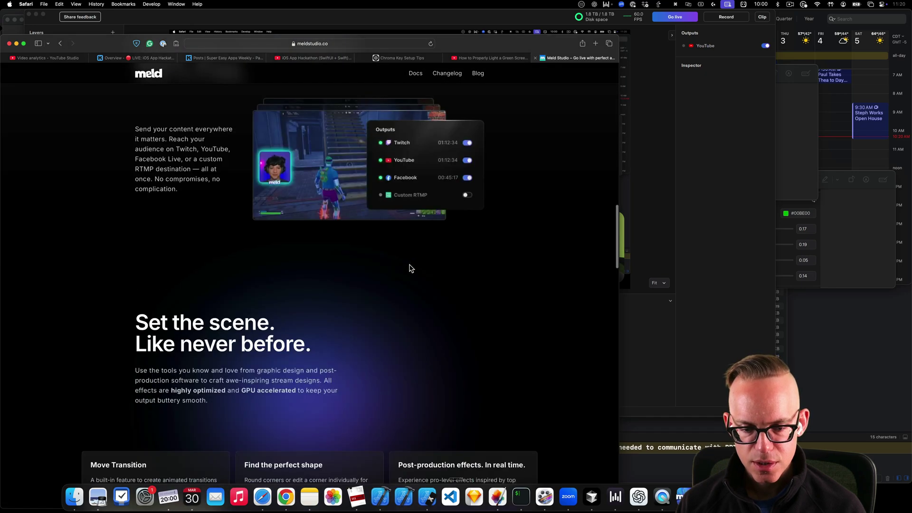
{"action": "scroll", "coordinate": [410, 268], "scroll_direction": "up", "scroll_amount": 5}
{"action": "scroll", "coordinate": [410, 268], "scroll_direction": "up", "scroll_amount": 10}
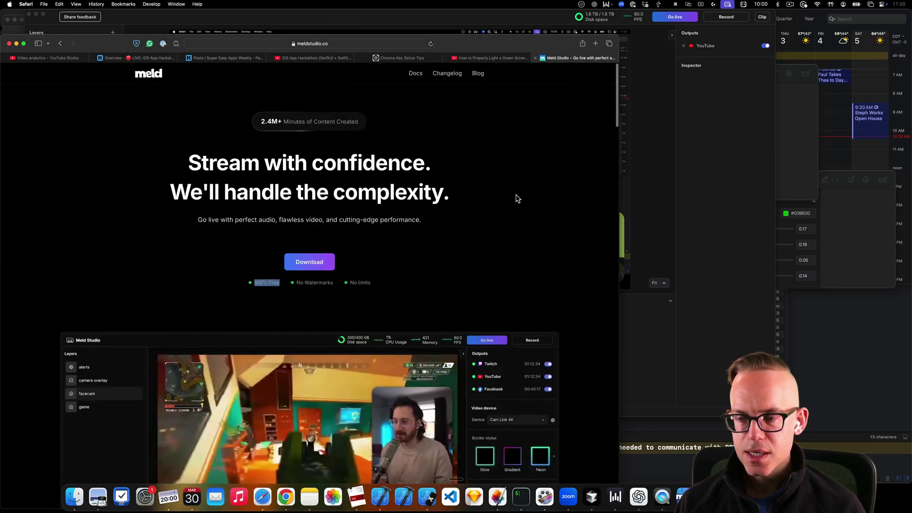
Open the Meld Studio changelog, look through its release posts, and return to Meld Studio
{"action": "left_click", "coordinate": [452, 75]}
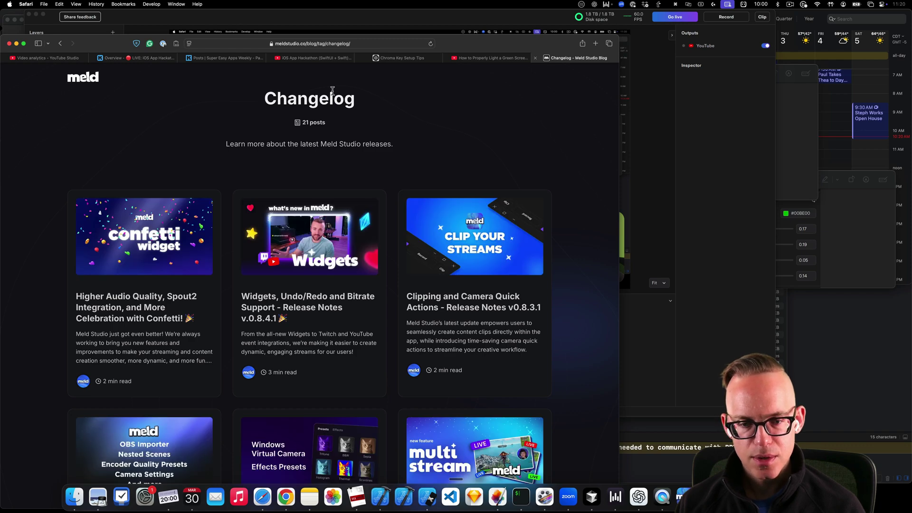
{"action": "scroll", "coordinate": [276, 190], "scroll_direction": "down", "scroll_amount": 7}
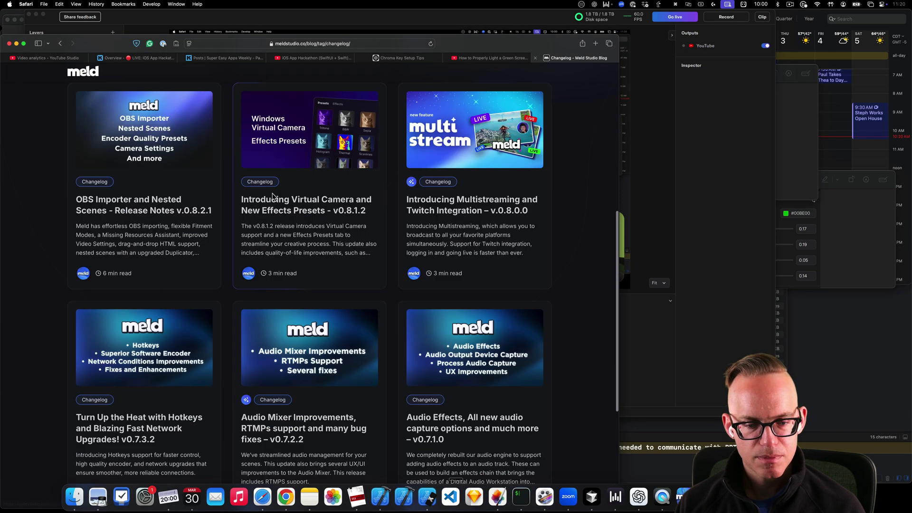
{"action": "scroll", "coordinate": [273, 197], "scroll_direction": "up", "scroll_amount": 7}
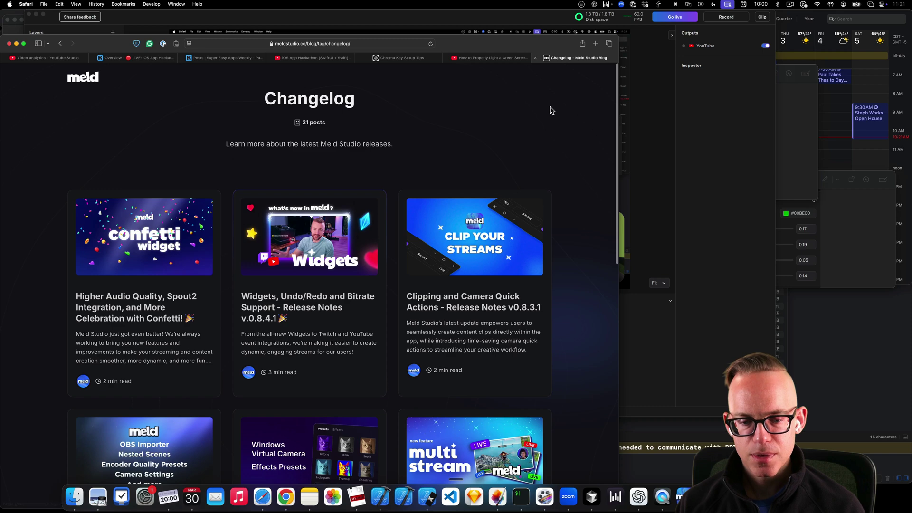
{"action": "left_click", "coordinate": [654, 135]}
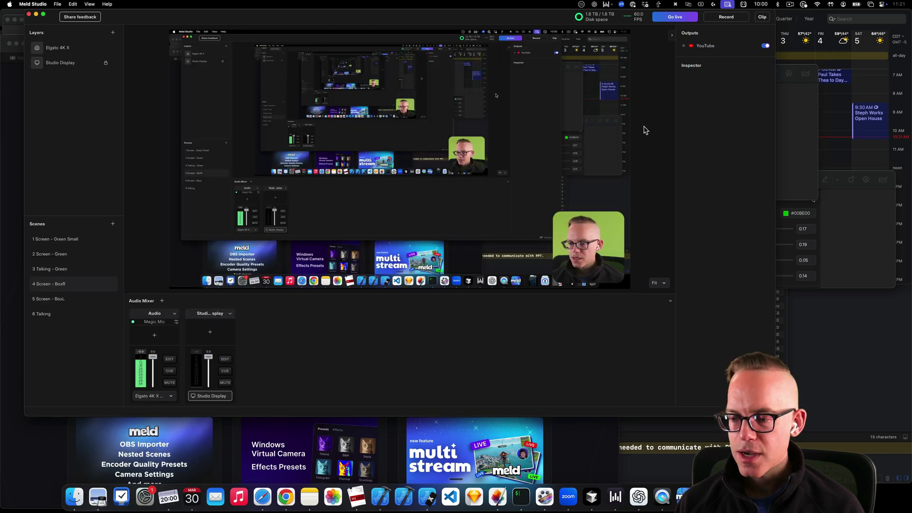